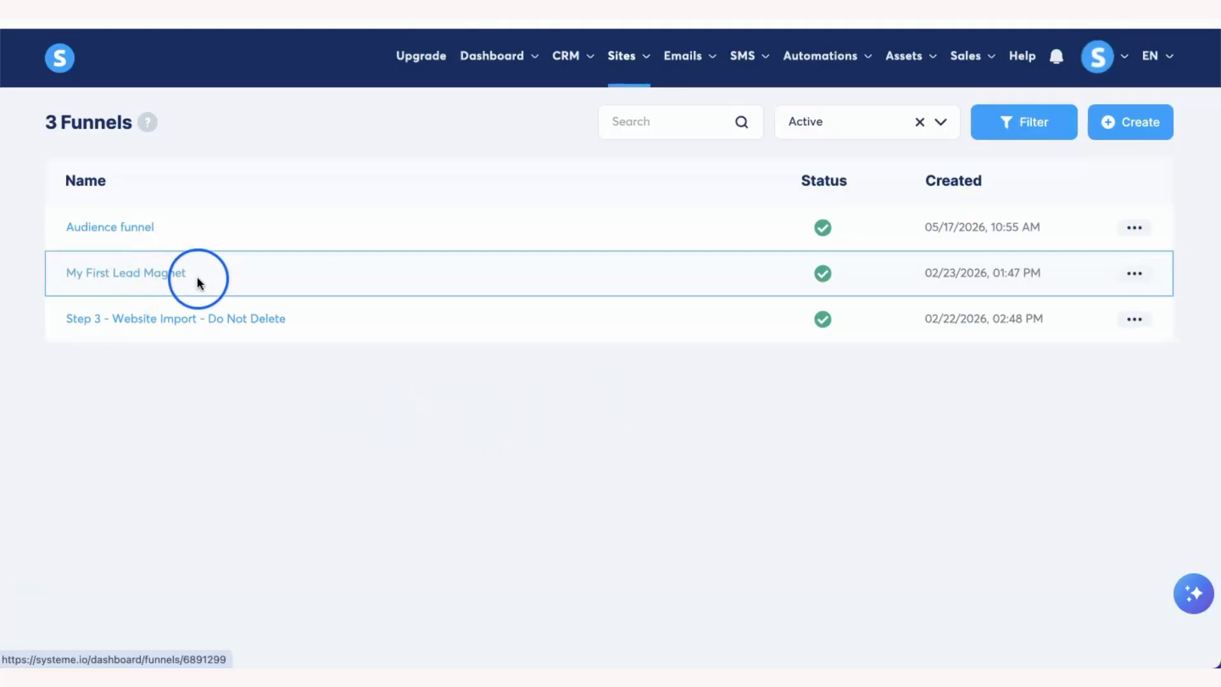
- Open the 'My First Lead Magnet' funnel from the Sites > Funnels list
{"action": "left_click", "coordinate": [160, 280]}
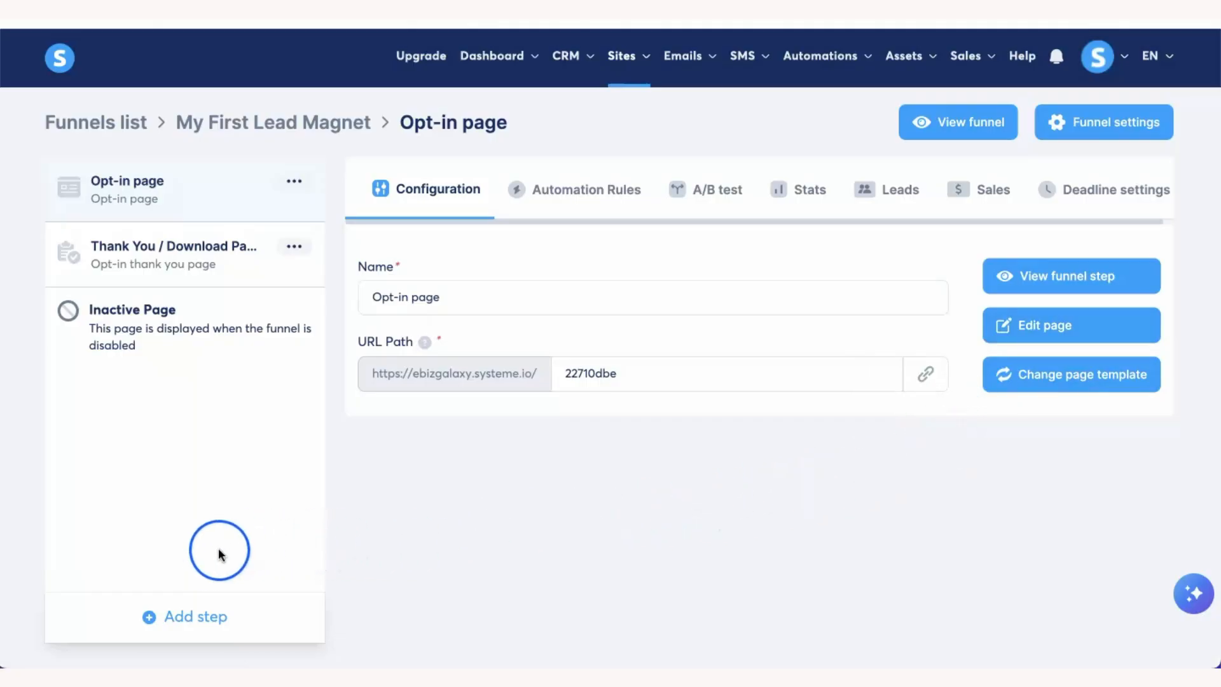
- Bring up the Create funnel step dialog with Add step in the funnel steps sidebar
{"action": "left_click", "coordinate": [203, 618]}
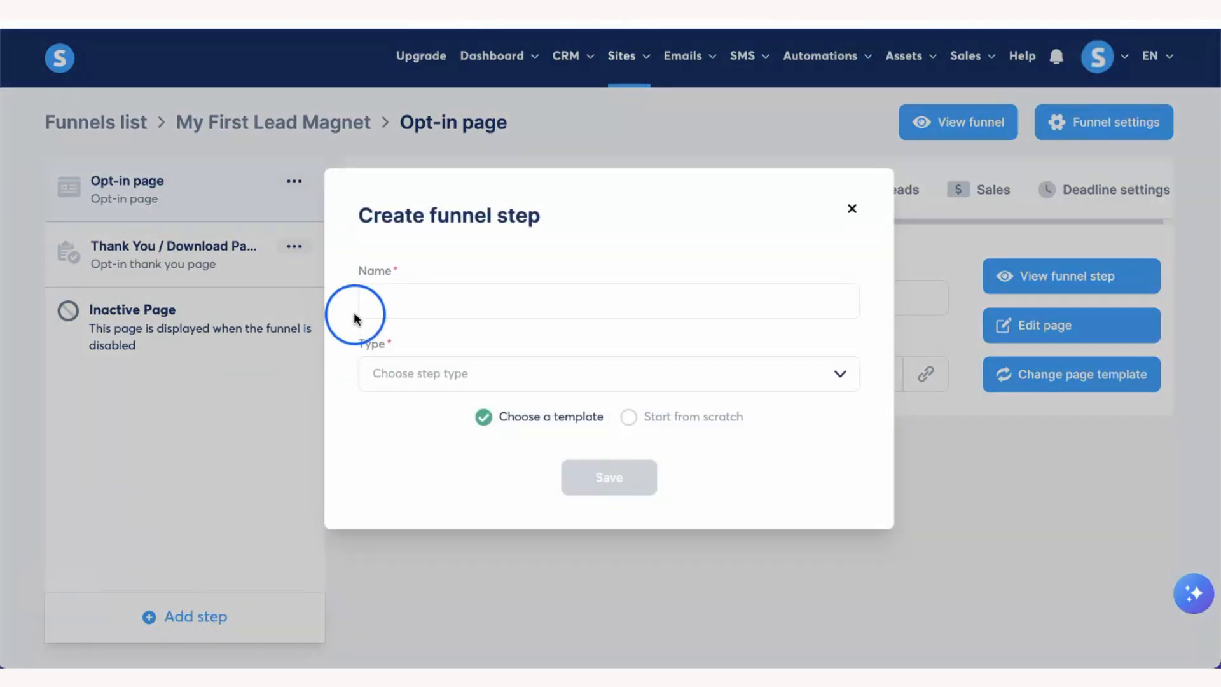
- Create and save an Opt-in page step named 'Blank Page', started from scratch
{"action": "left_click", "coordinate": [382, 301]}
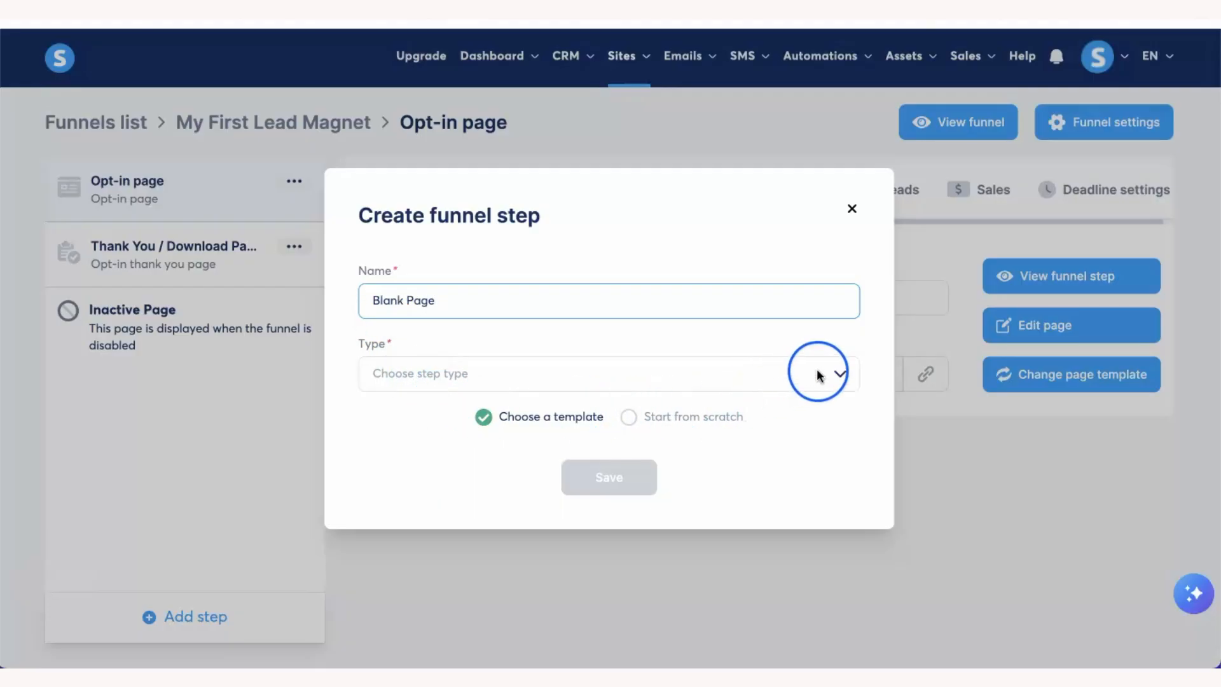
{"action": "left_click", "coordinate": [841, 375]}
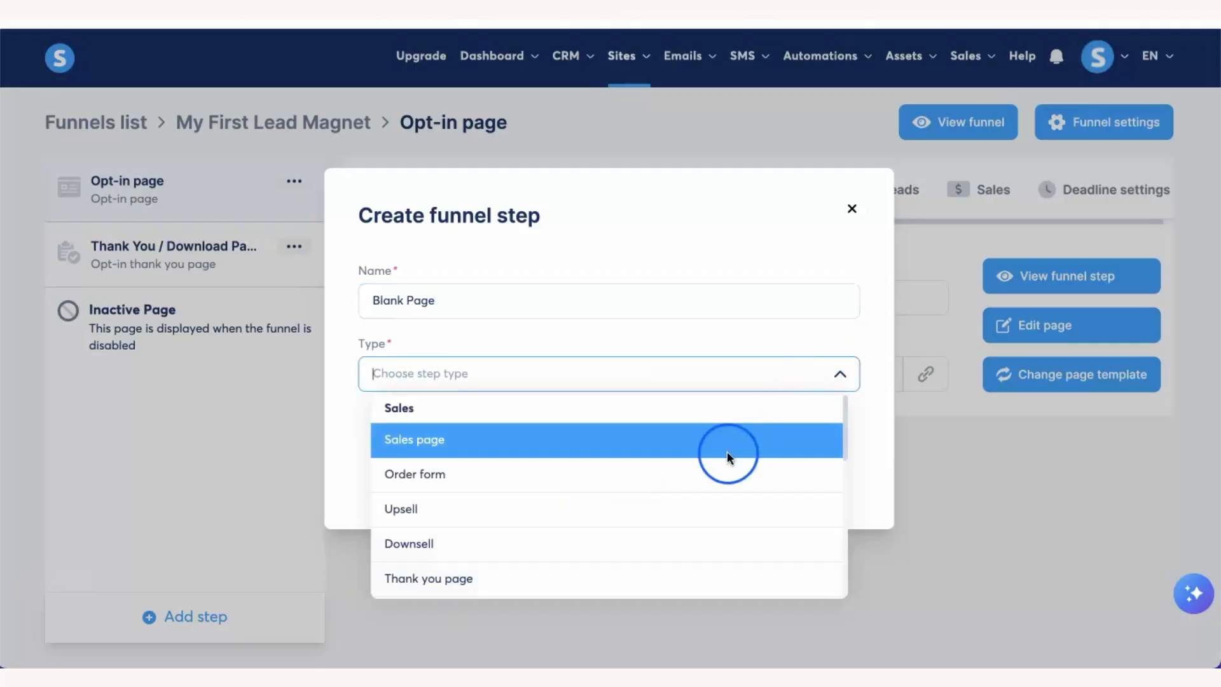
{"action": "scroll", "coordinate": [712, 468], "scroll_direction": "down", "scroll_amount": 3}
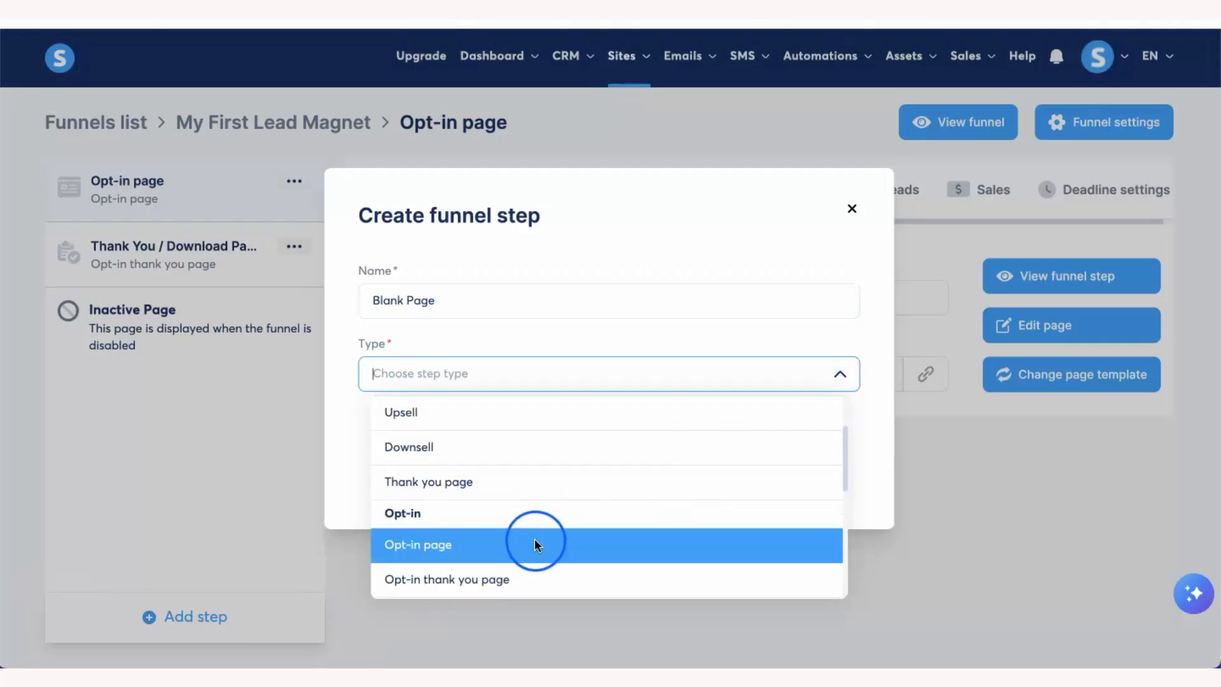
{"action": "scroll", "coordinate": [484, 477], "scroll_direction": "up", "scroll_amount": 2}
{"action": "scroll", "coordinate": [483, 477], "scroll_direction": "down", "scroll_amount": 3}
{"action": "scroll", "coordinate": [484, 480], "scroll_direction": "down", "scroll_amount": 1}
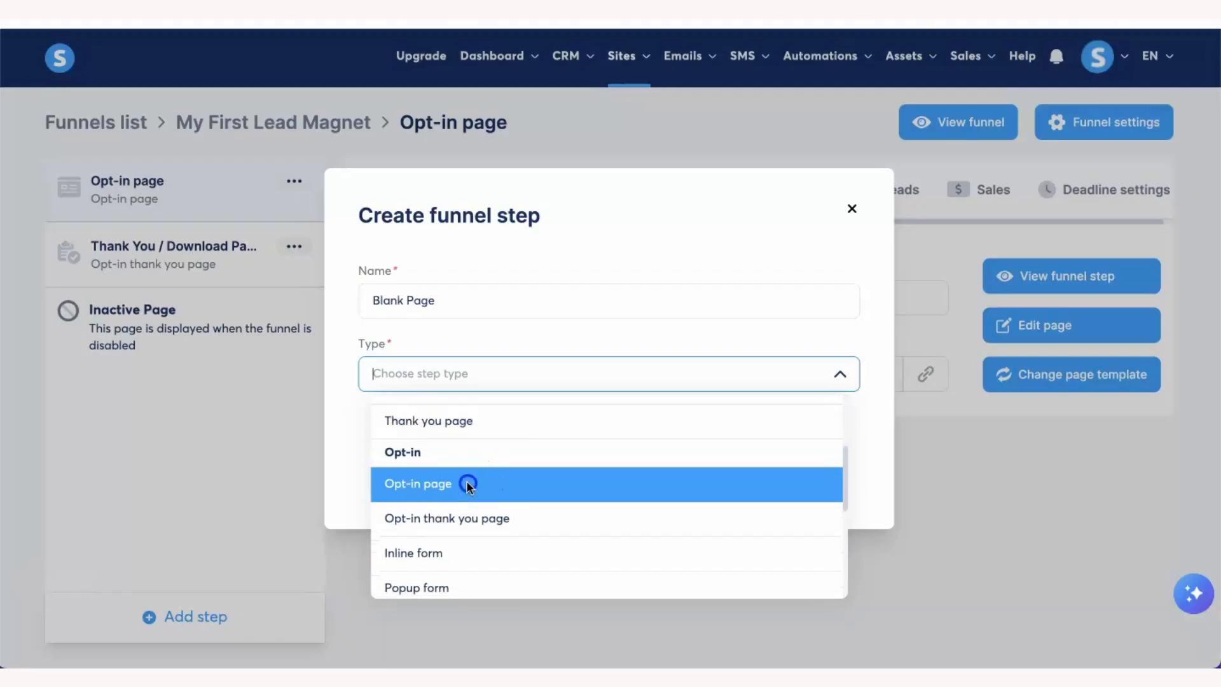
{"action": "left_click", "coordinate": [467, 485]}
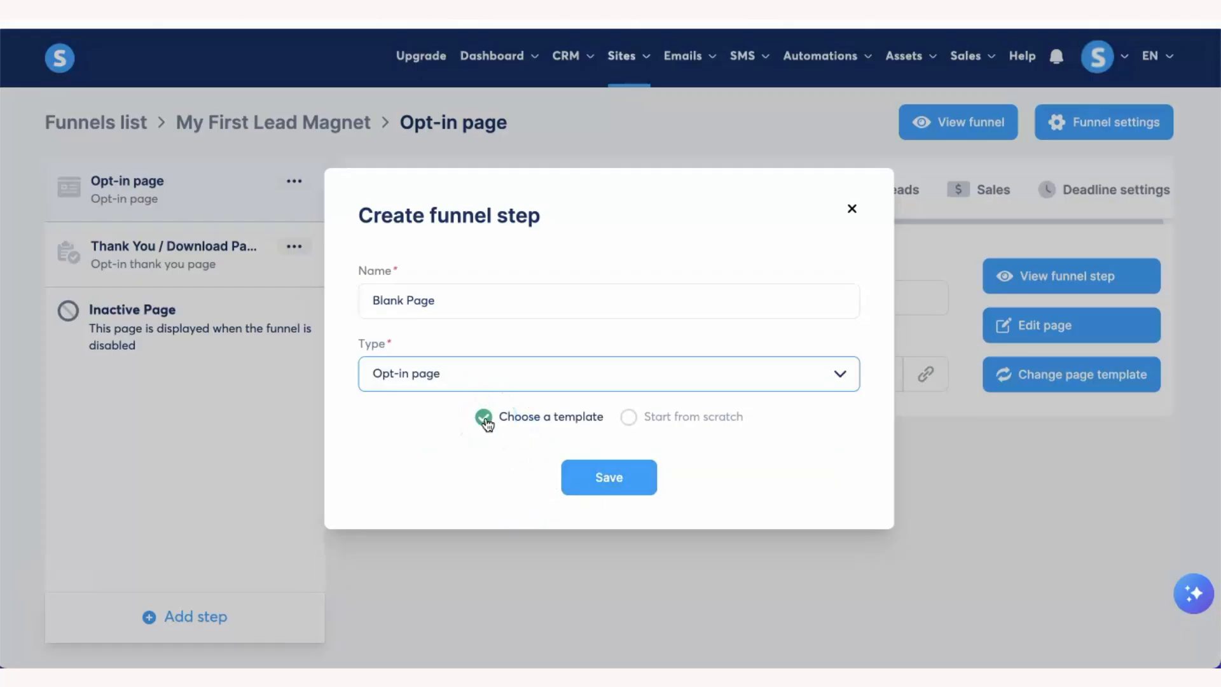
{"action": "left_click", "coordinate": [629, 418]}
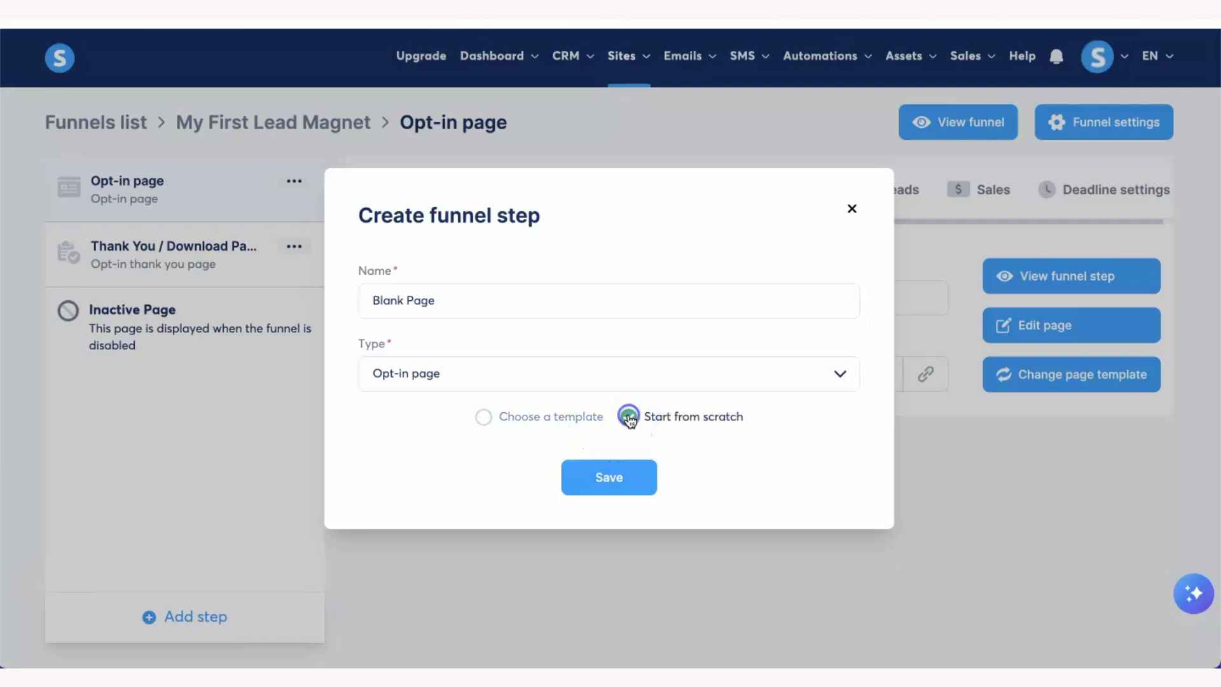
{"action": "left_click", "coordinate": [608, 478]}
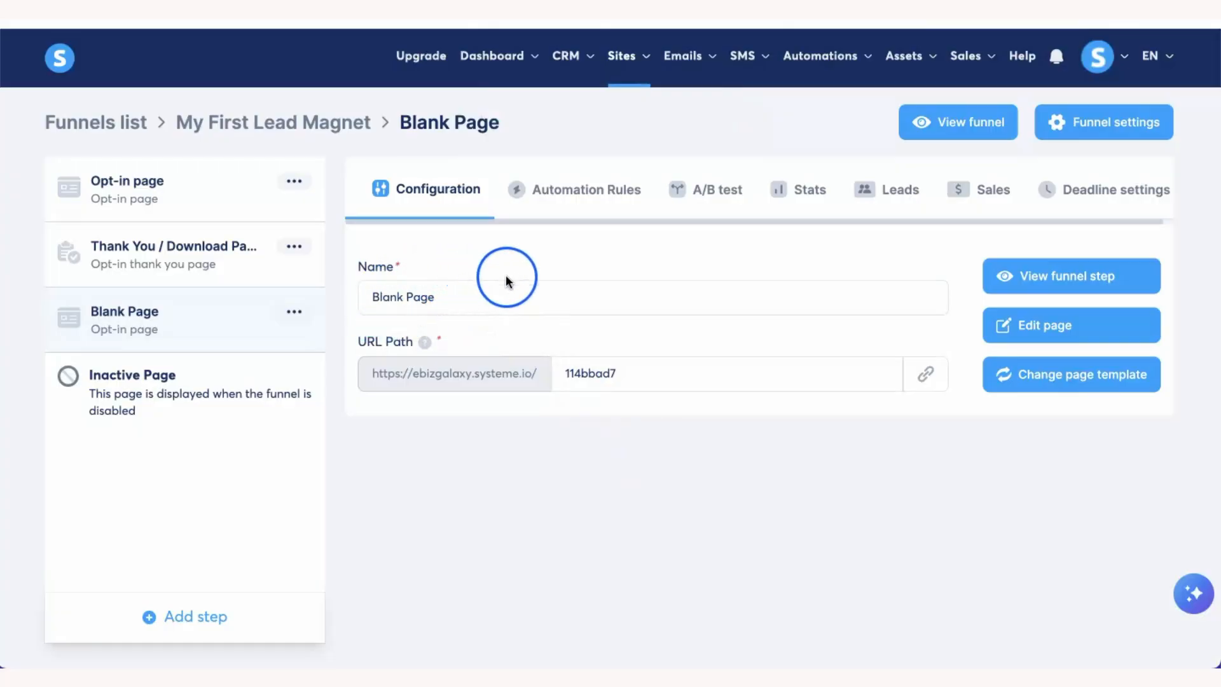
- Open the Blank Page step's empty canvas in the page editor
{"action": "left_click", "coordinate": [1041, 327]}
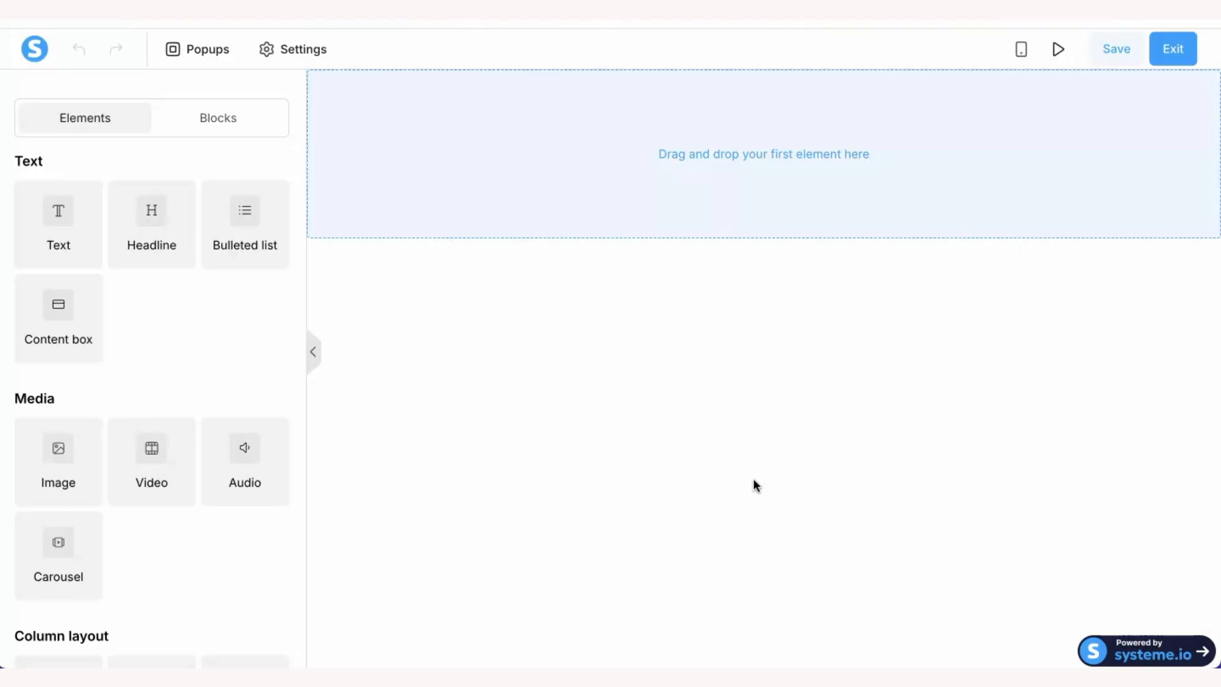
- Place a Headline element on the empty canvas and replace its placeholder text with 'WELCOME'
{"action": "left_click", "coordinate": [152, 212]}
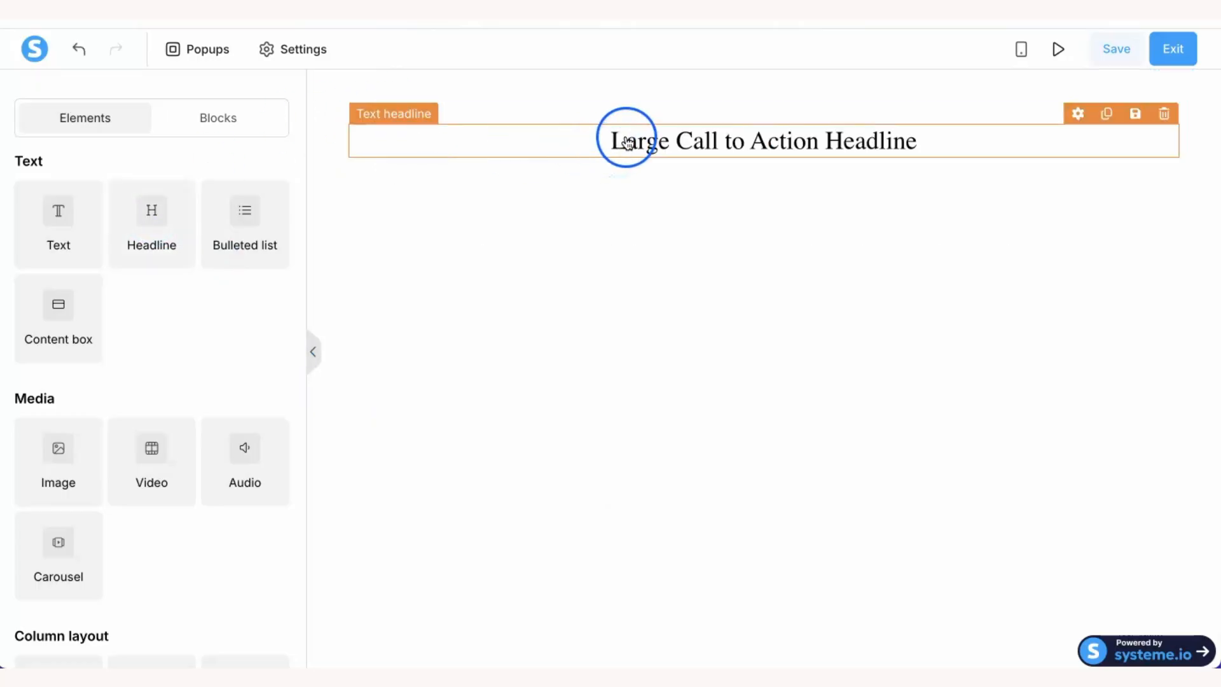
{"action": "left_click", "coordinate": [628, 143]}
{"action": "left_click_drag", "start_coordinate": [611, 141], "coordinate": [867, 140]}
{"action": "type", "text": "WElco"}
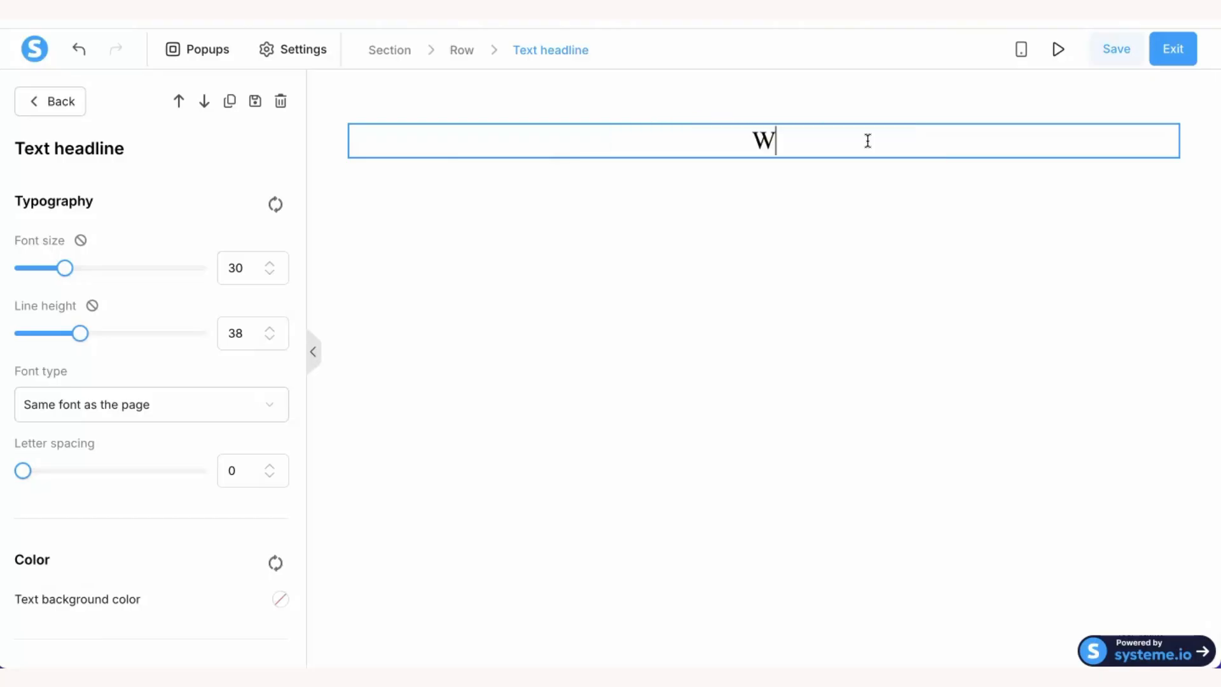
{"action": "key", "text": "BackSpace"}
{"action": "key", "text": "BackSpace"}
{"action": "type", "text": "L"}
{"action": "key", "text": "BackSpace"}
{"action": "key", "text": "BackSpace"}
{"action": "type", "text": "LCOME"}
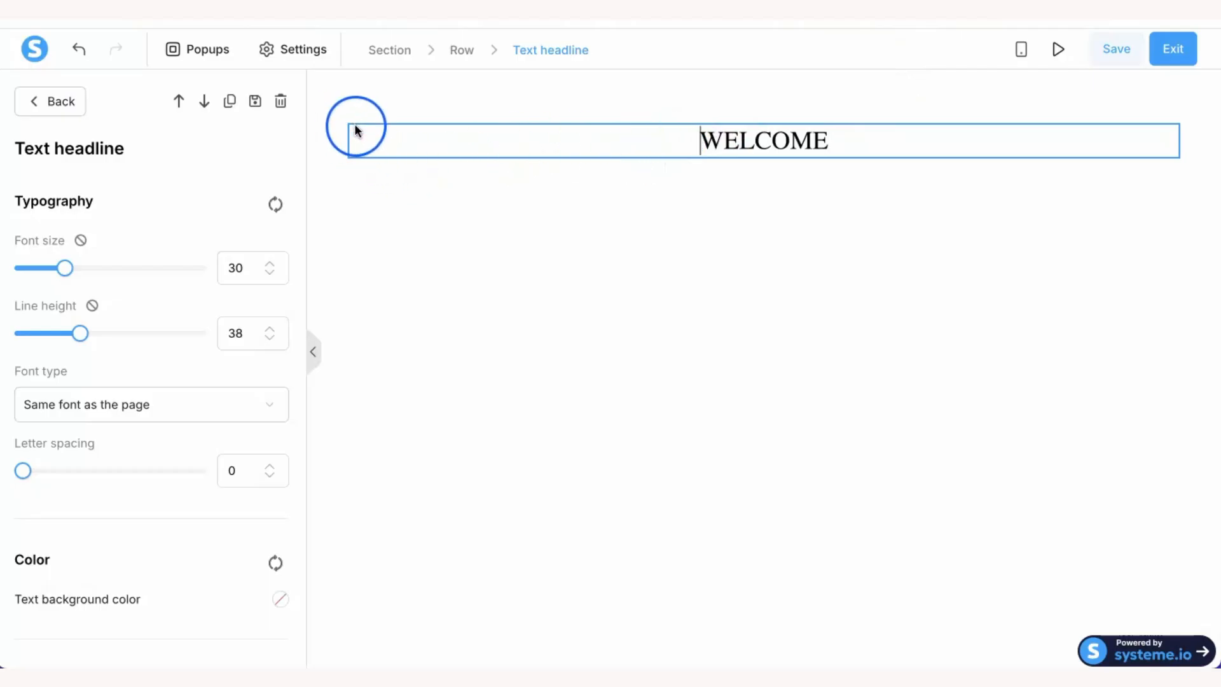
{"action": "left_click_drag", "start_coordinate": [361, 133], "coordinate": [444, 273]}
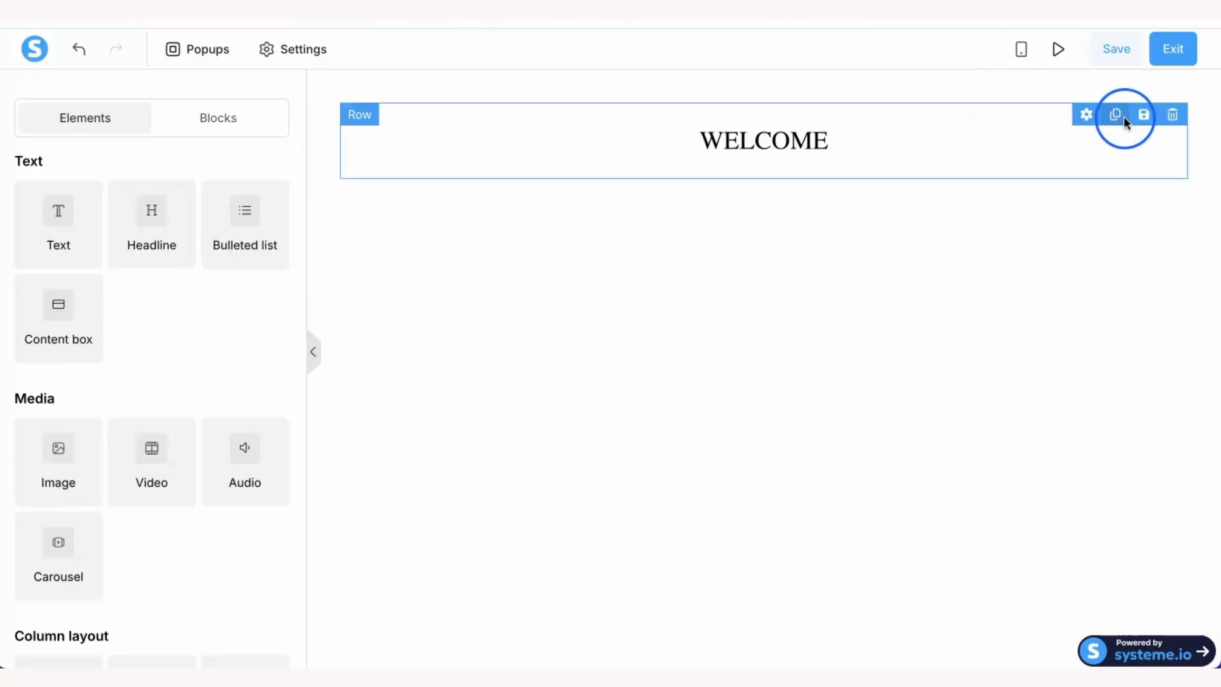
- Delete the WELCOME row and add a new headline reading 'Welcome'
{"action": "left_click", "coordinate": [1172, 116]}
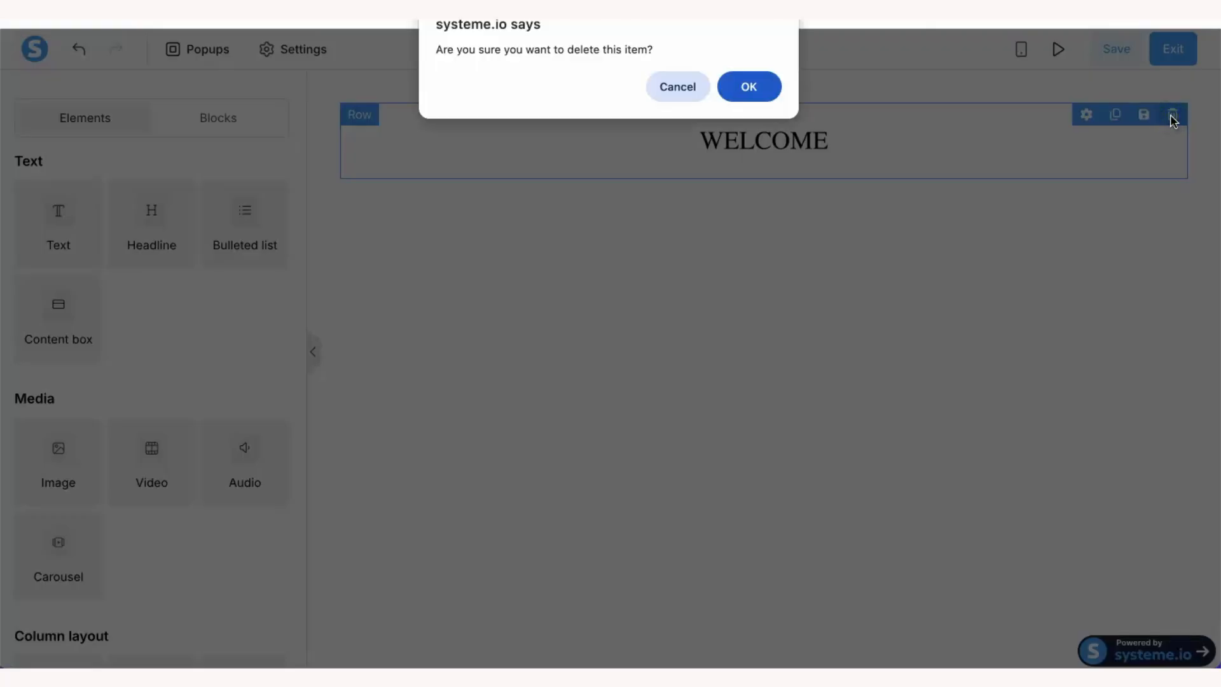
{"action": "left_click", "coordinate": [749, 88]}
{"action": "left_click", "coordinate": [748, 323]}
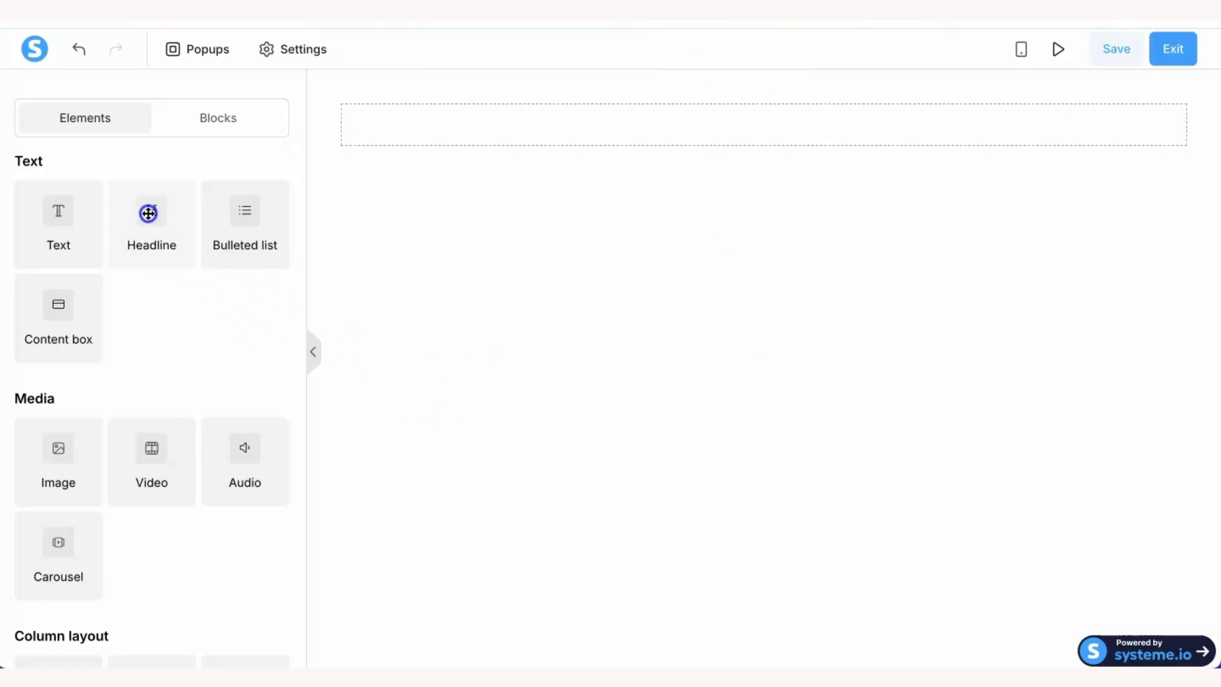
{"action": "left_click", "coordinate": [148, 213]}
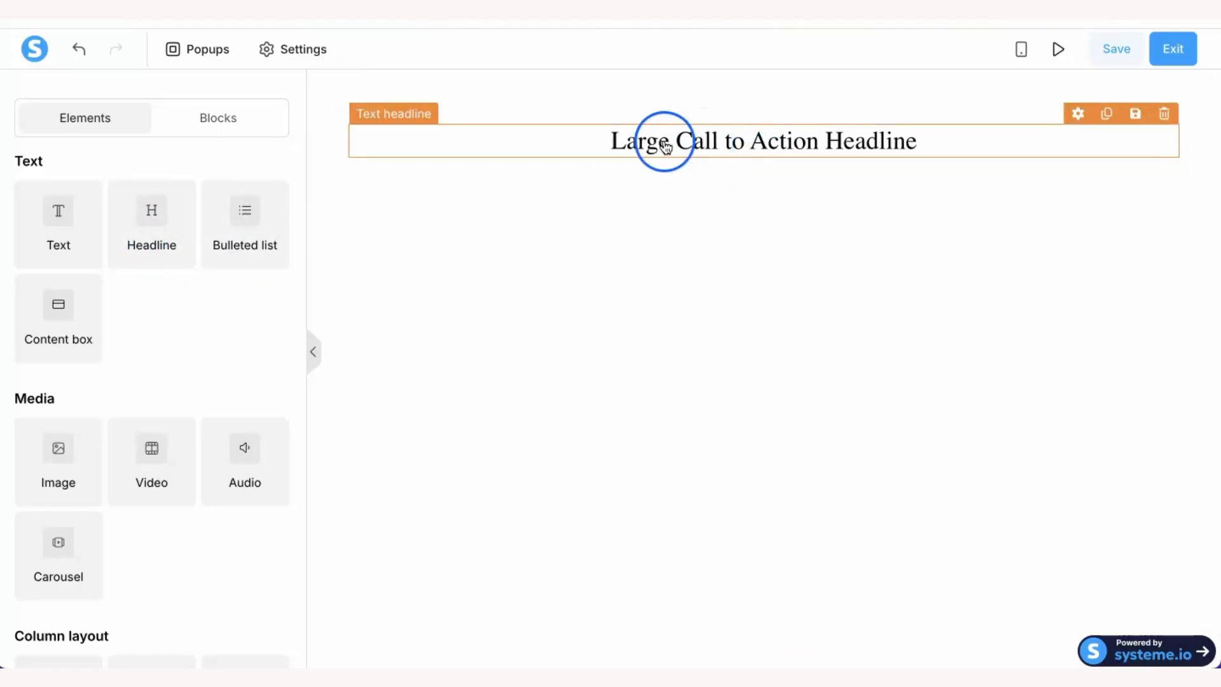
{"action": "double_click", "coordinate": [646, 142]}
{"action": "left_click_drag", "start_coordinate": [646, 141], "coordinate": [858, 145]}
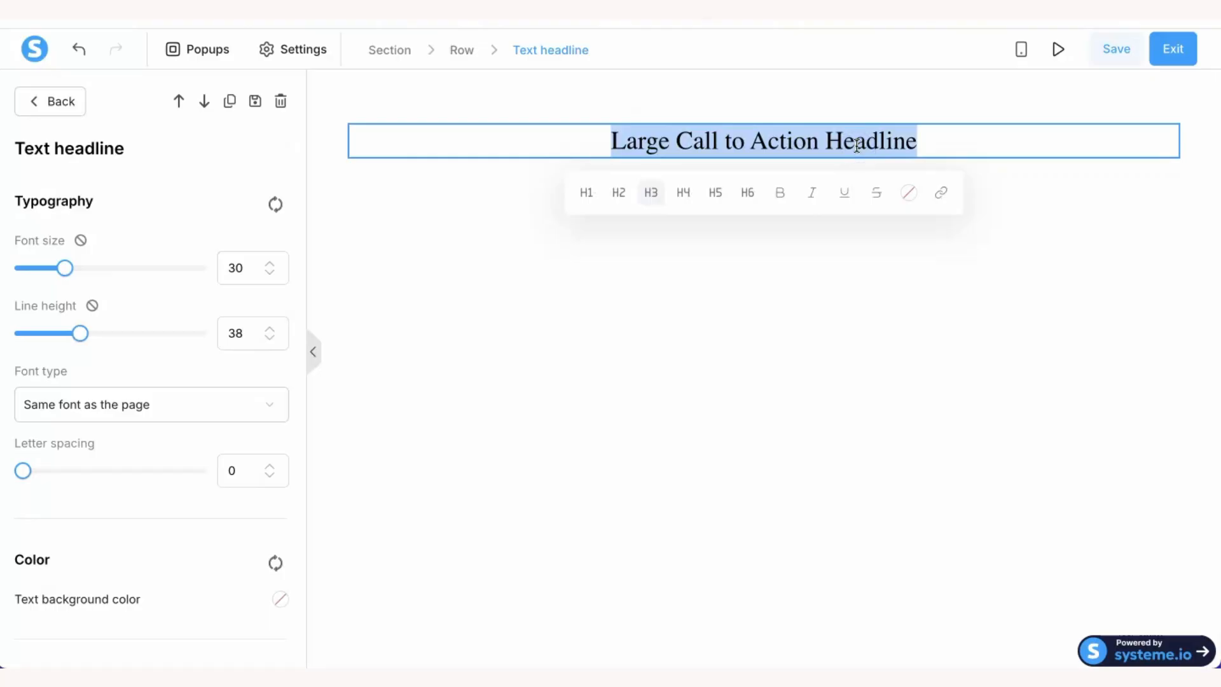
{"action": "type", "text": "Welcome"}
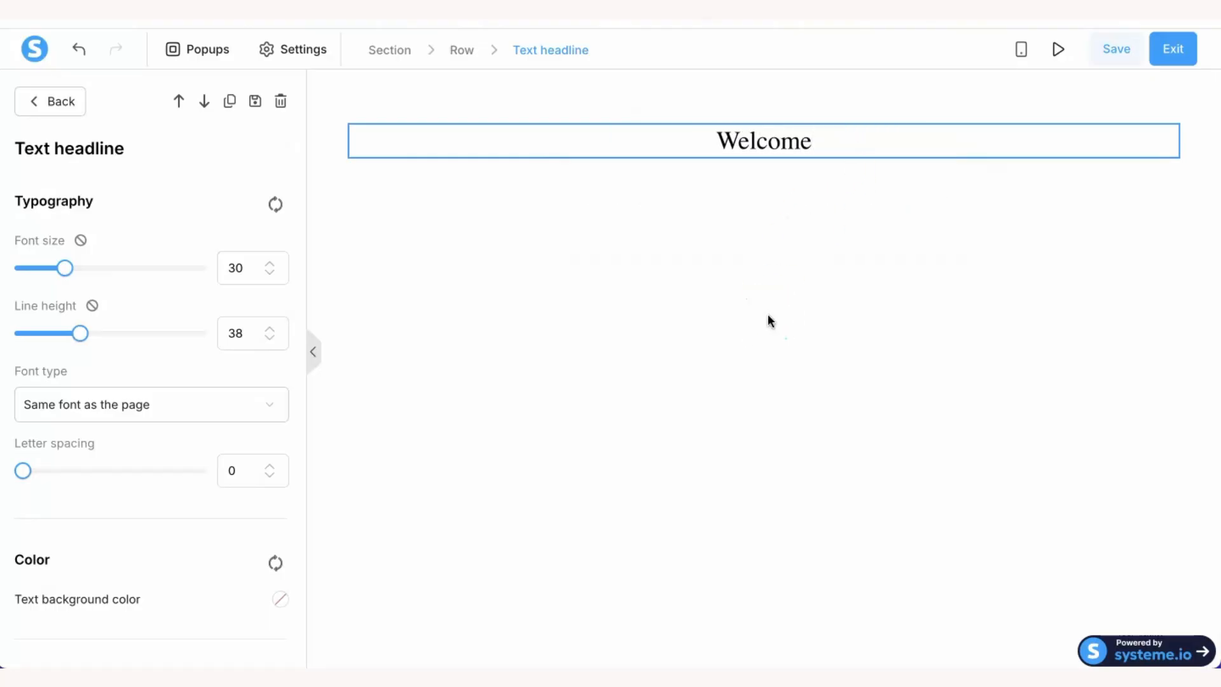
- Set the Welcome headline to font size 66 and line height 89
{"action": "left_click_drag", "start_coordinate": [64, 268], "coordinate": [86, 278]}
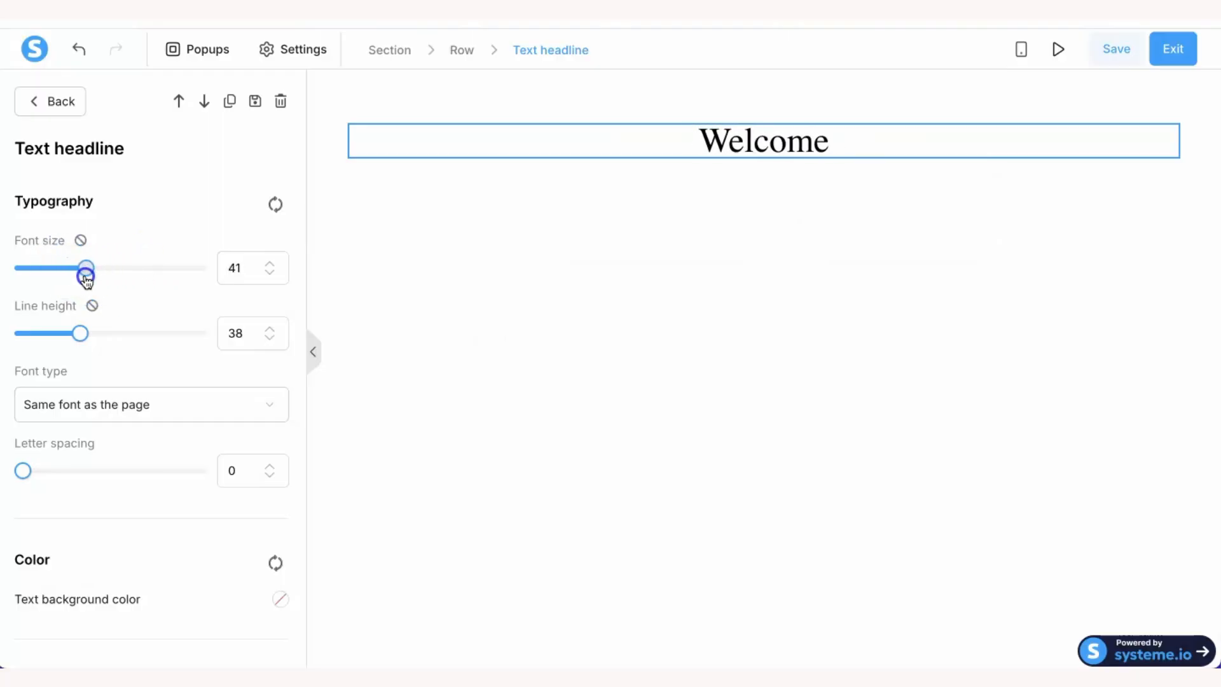
{"action": "right_click", "coordinate": [79, 330]}
{"action": "left_click", "coordinate": [96, 332]}
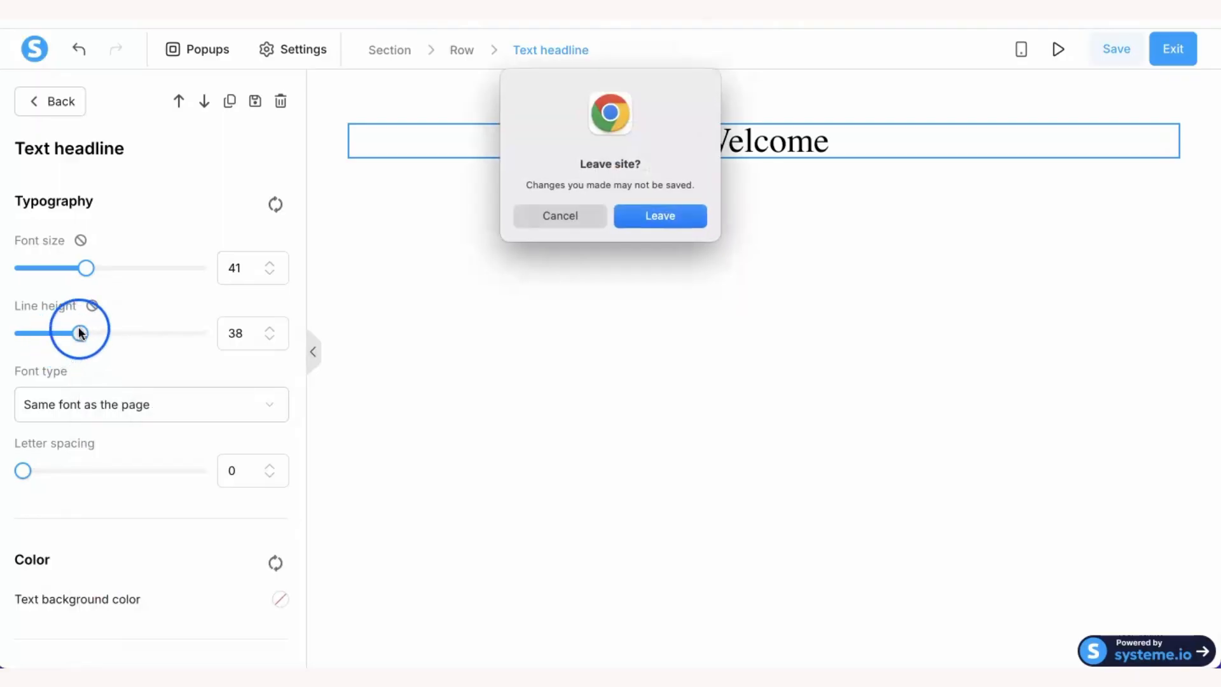
{"action": "left_click", "coordinate": [545, 213]}
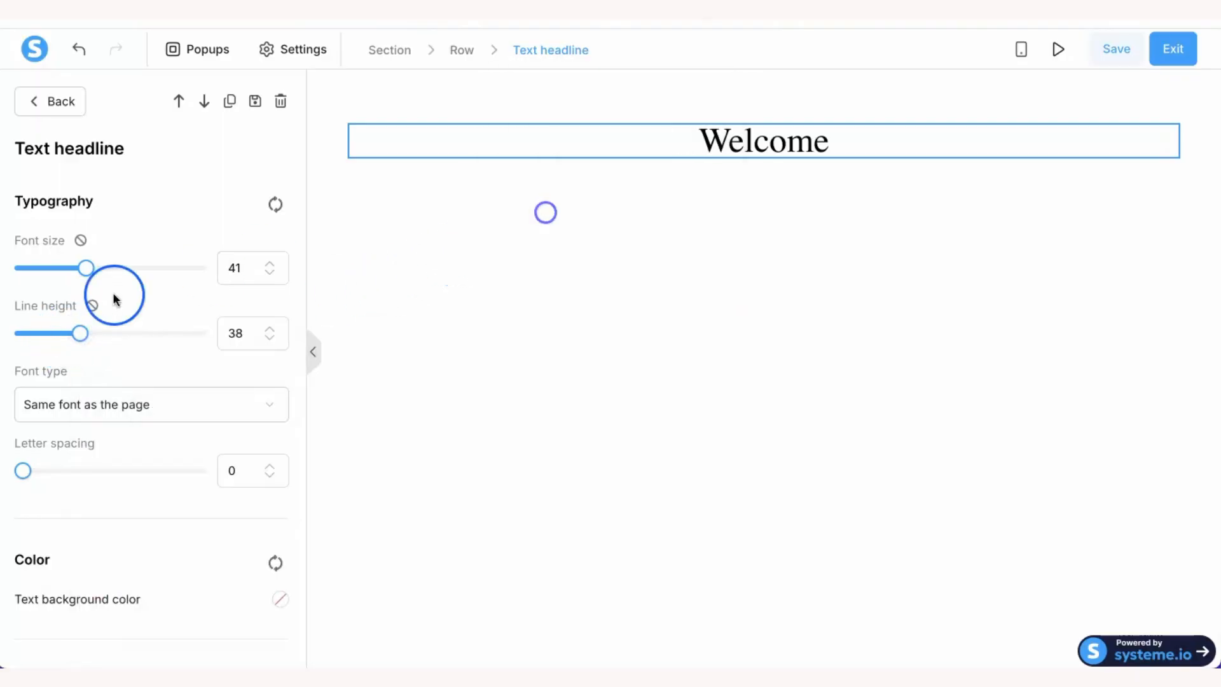
{"action": "left_click_drag", "start_coordinate": [85, 343], "coordinate": [178, 355]}
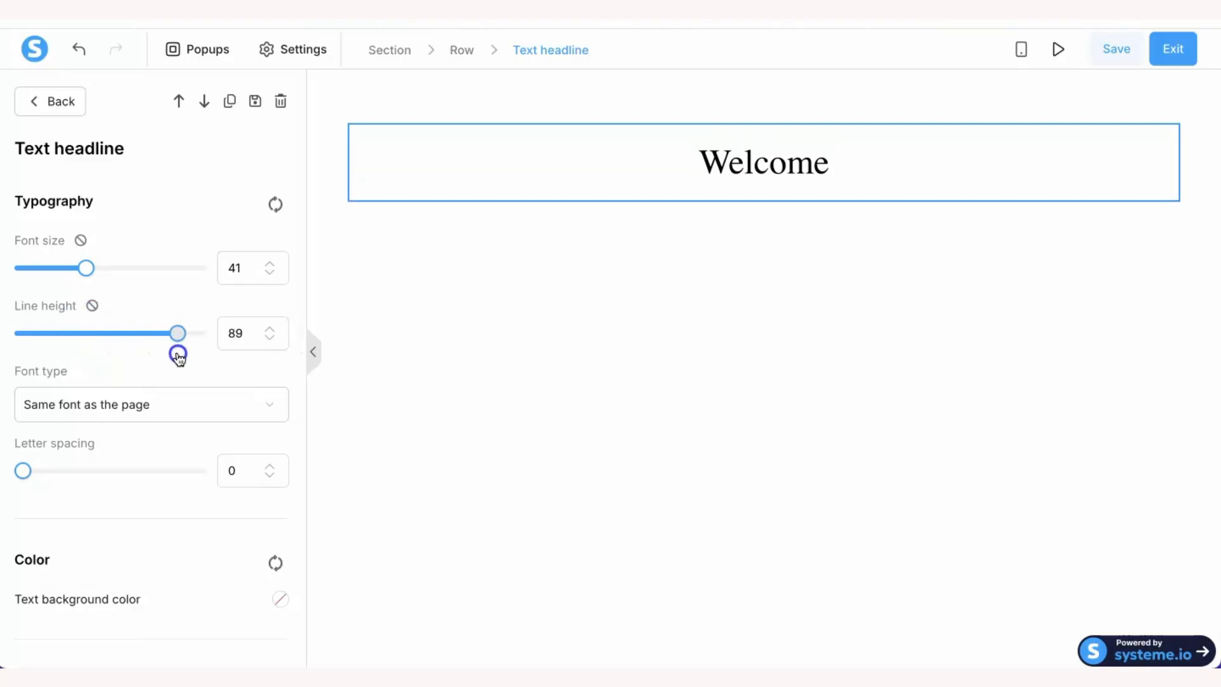
{"action": "left_click_drag", "start_coordinate": [100, 265], "coordinate": [134, 274]}
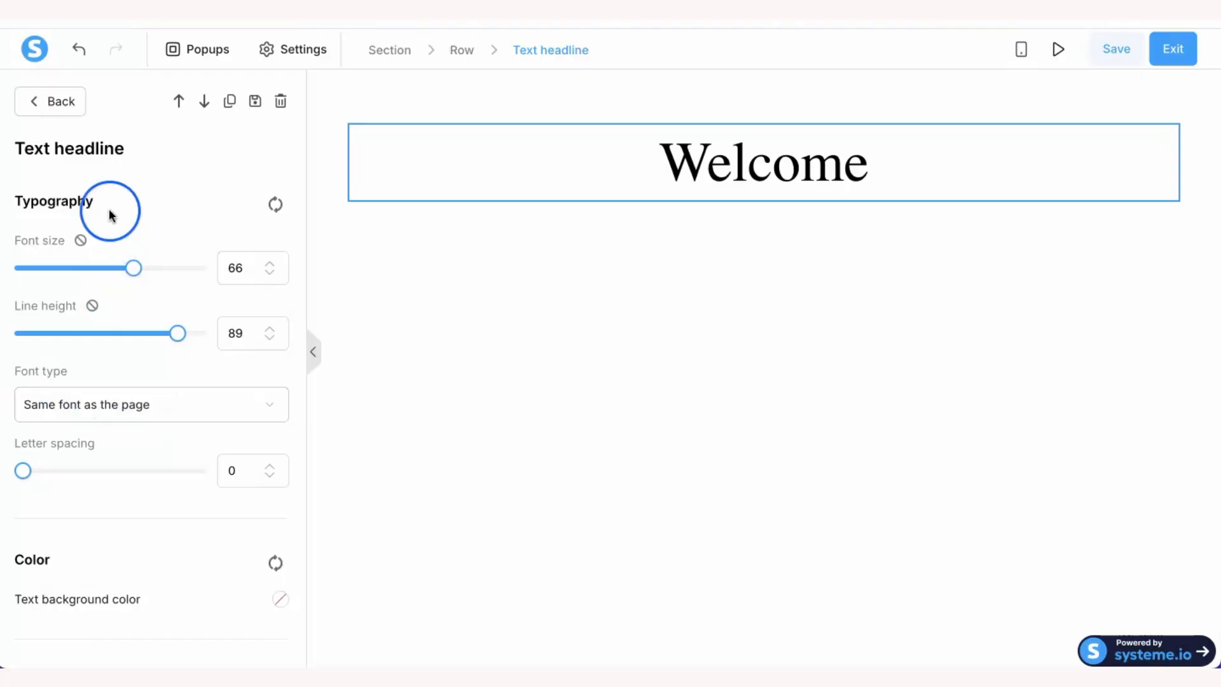
- Add an Image element below the Welcome headline, narrowed and centre-aligned
{"action": "left_click", "coordinate": [54, 102]}
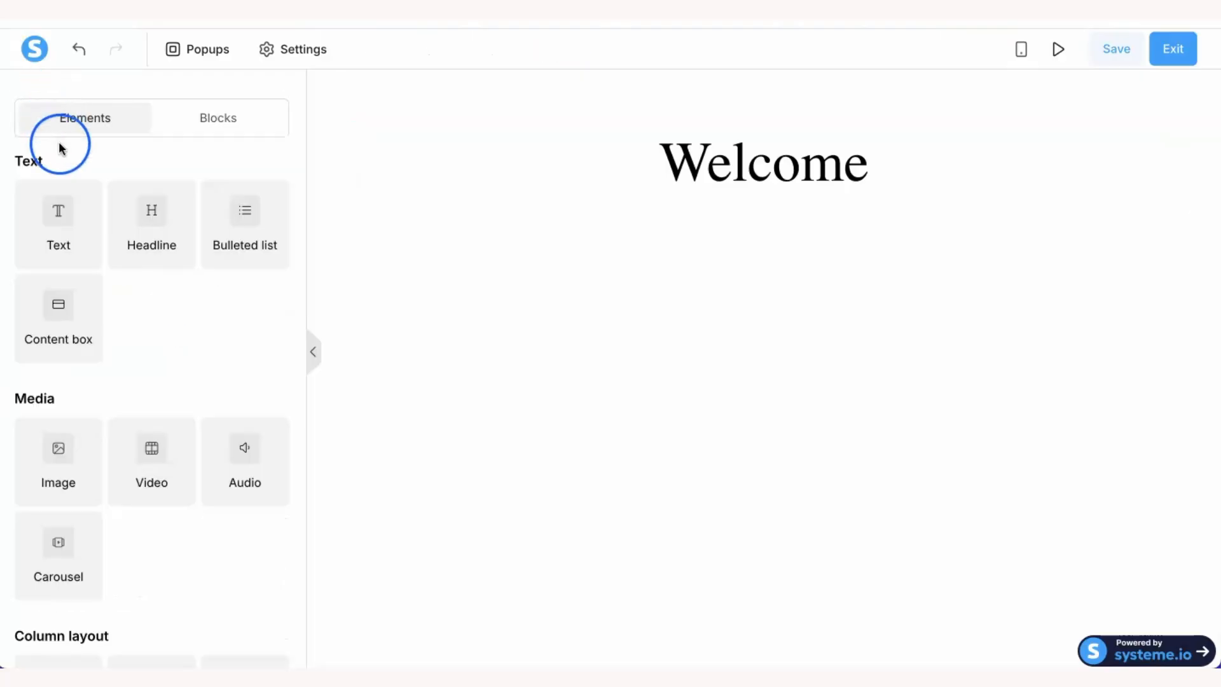
{"action": "left_click", "coordinate": [60, 458]}
{"action": "left_click_drag", "start_coordinate": [60, 458], "coordinate": [770, 357]}
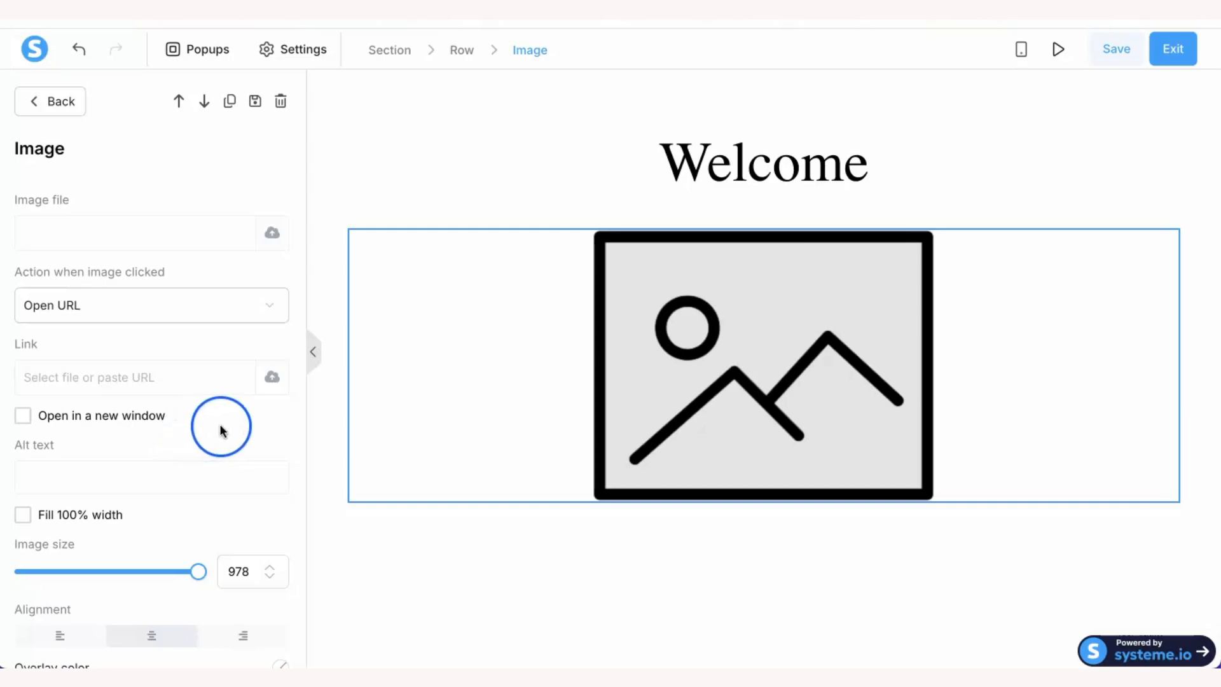
{"action": "scroll", "coordinate": [219, 425], "scroll_direction": "down", "scroll_amount": 2}
{"action": "left_click_drag", "start_coordinate": [214, 434], "coordinate": [145, 433]}
{"action": "scroll", "coordinate": [145, 437], "scroll_direction": "down", "scroll_amount": 1}
{"action": "left_click", "coordinate": [60, 436]}
{"action": "left_click", "coordinate": [239, 437]}
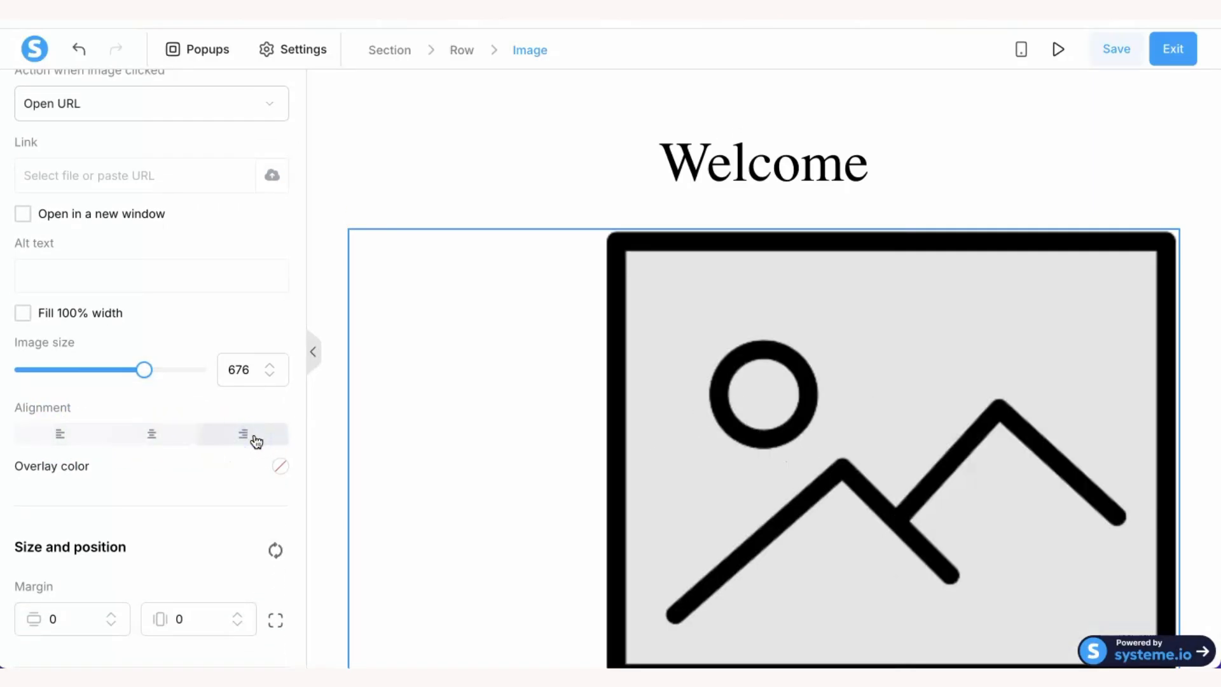
{"action": "left_click", "coordinate": [156, 436]}
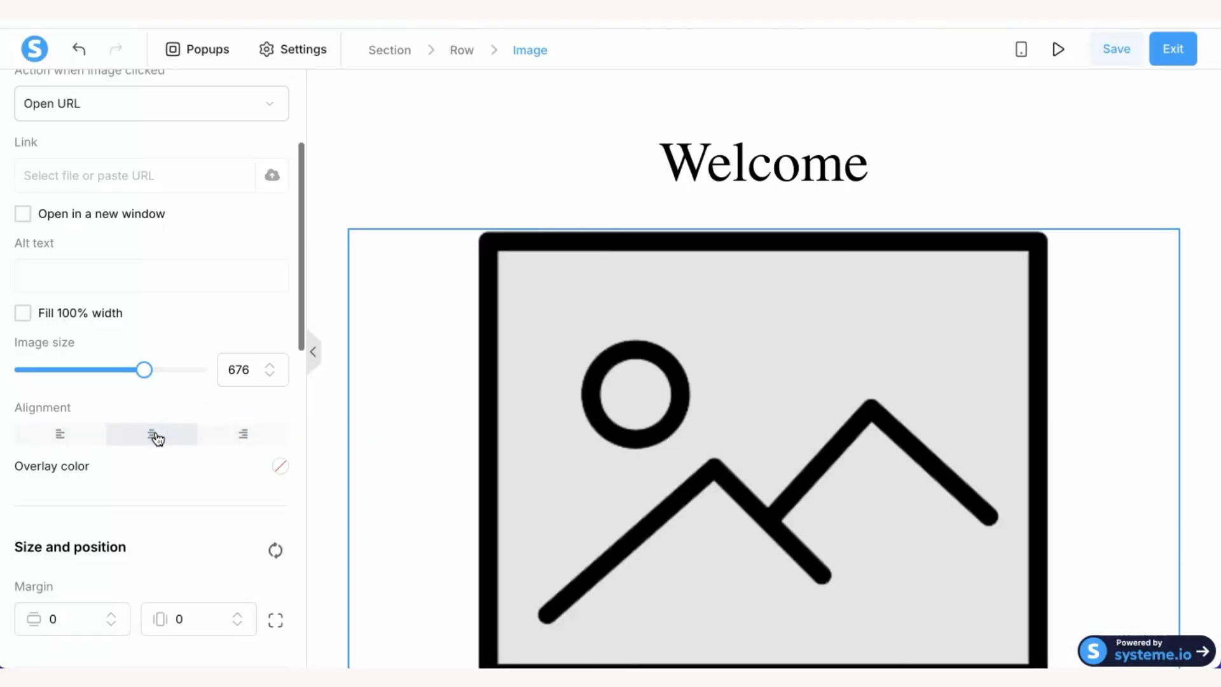
{"action": "scroll", "coordinate": [233, 281], "scroll_direction": "up", "scroll_amount": 5}
- Insert Horse.png from Your images into the image block and shrink it to 528
{"action": "left_click", "coordinate": [272, 183]}
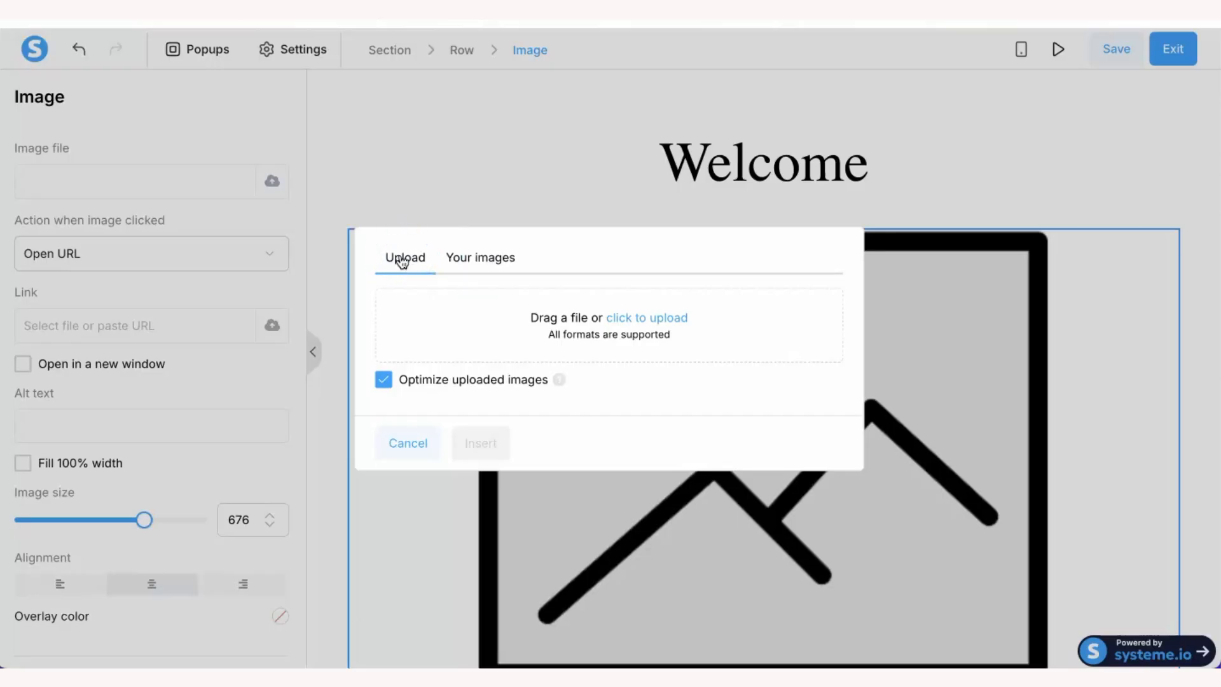
{"action": "left_click", "coordinate": [498, 260]}
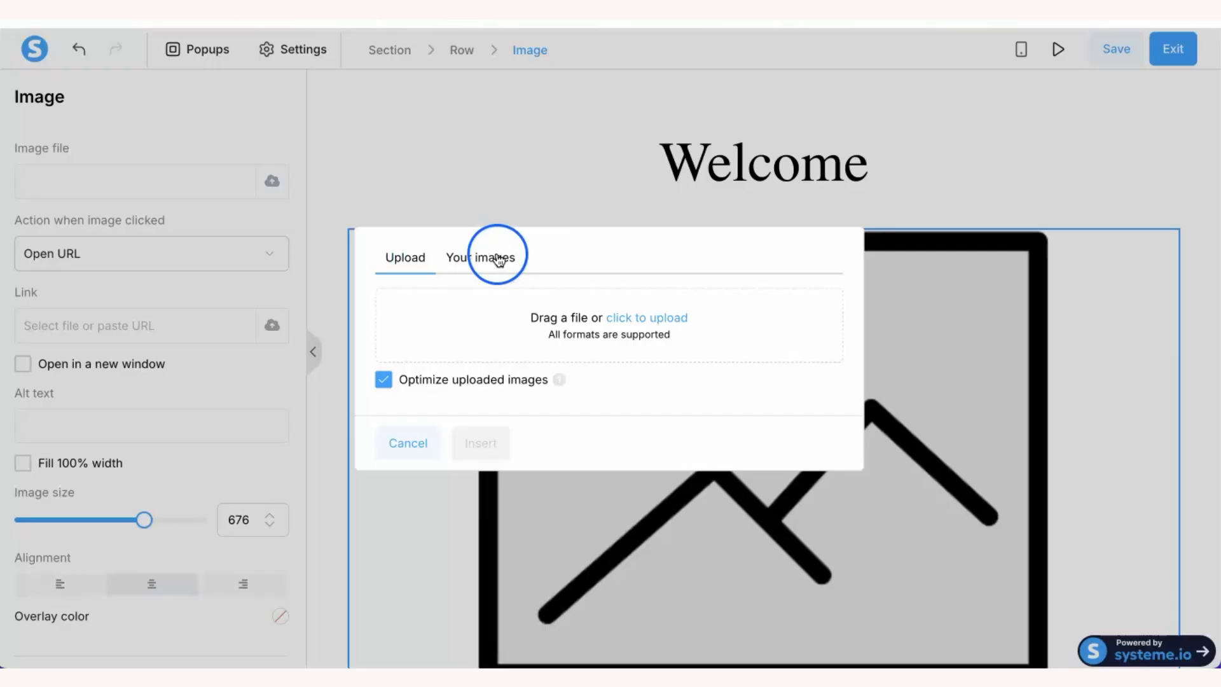
{"action": "left_click", "coordinate": [417, 282]}
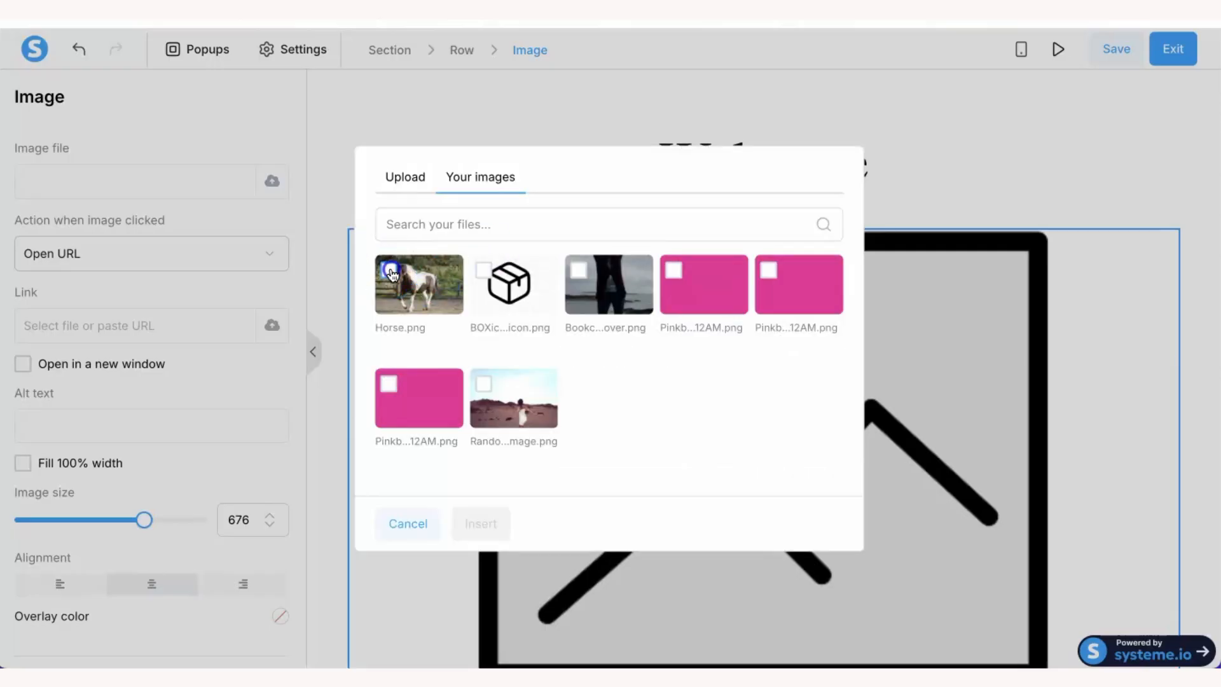
{"action": "left_click", "coordinate": [390, 271]}
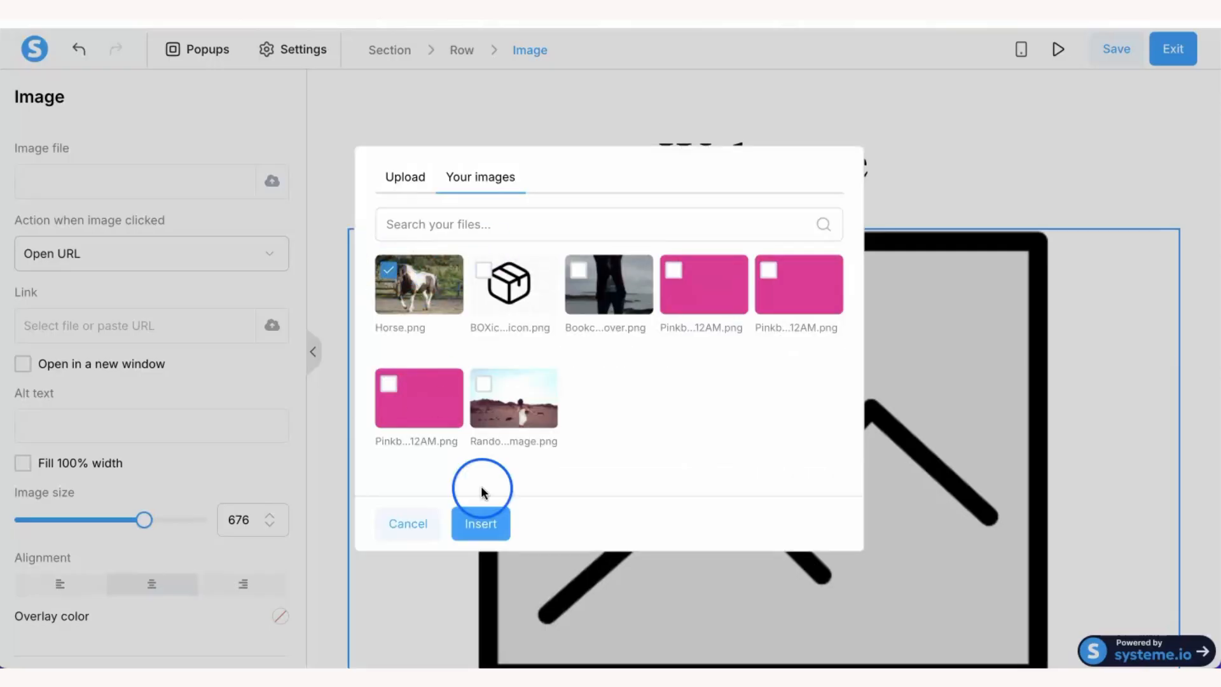
{"action": "left_click", "coordinate": [481, 525]}
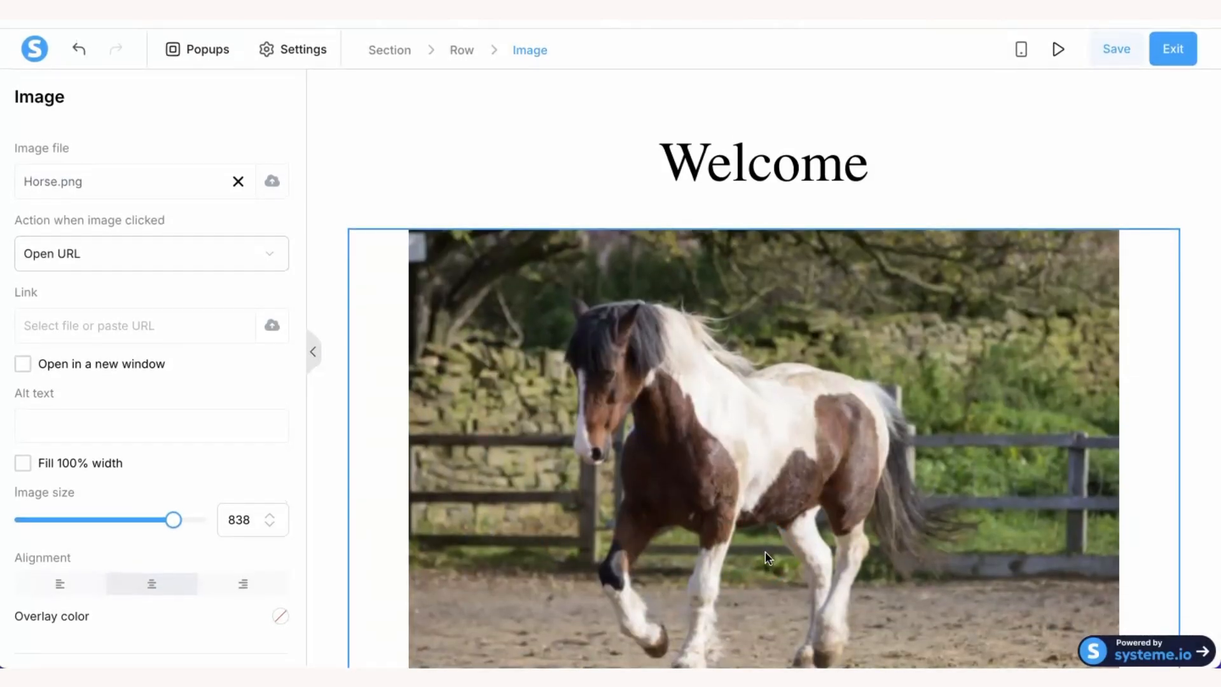
{"action": "left_click_drag", "start_coordinate": [172, 519], "coordinate": [119, 511]}
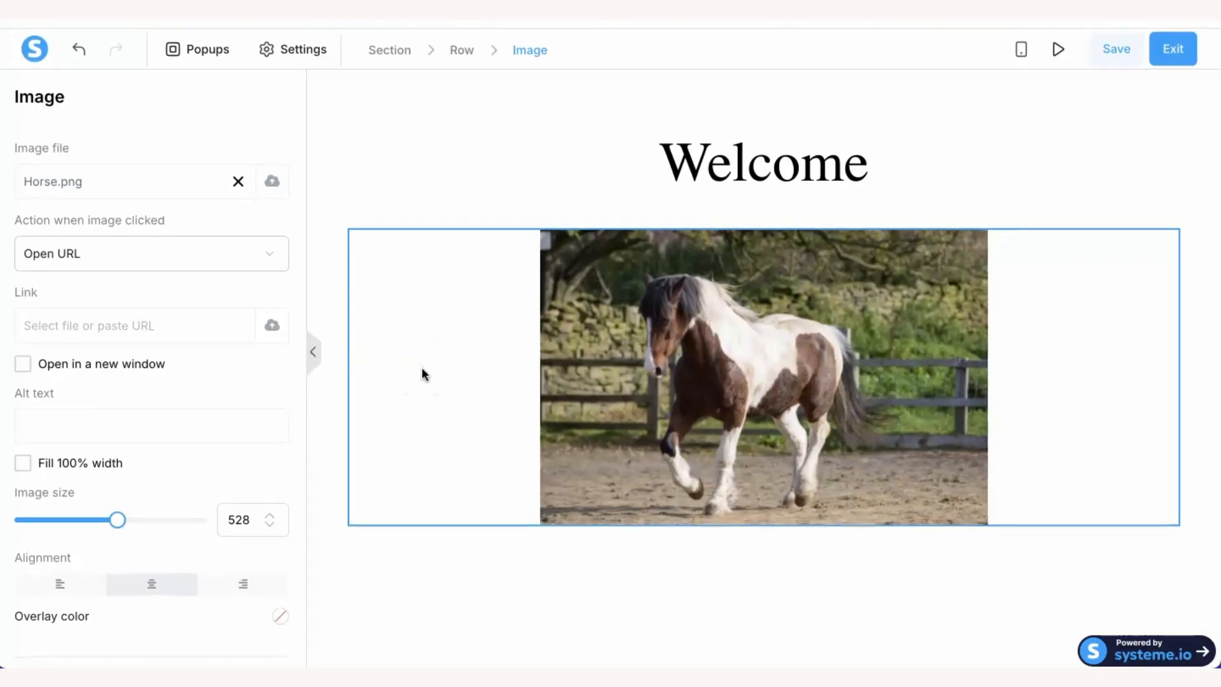
- Add a Button element below the horse photo and select it
{"action": "left_click", "coordinate": [636, 149]}
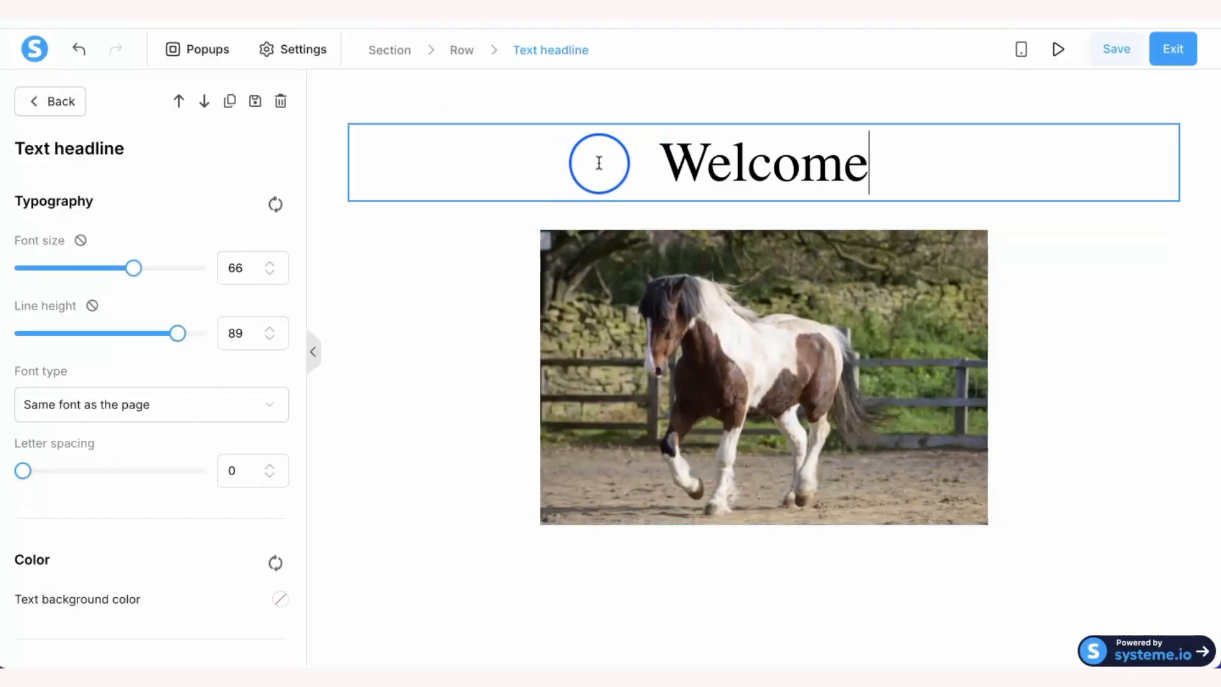
{"action": "left_click", "coordinate": [1101, 517]}
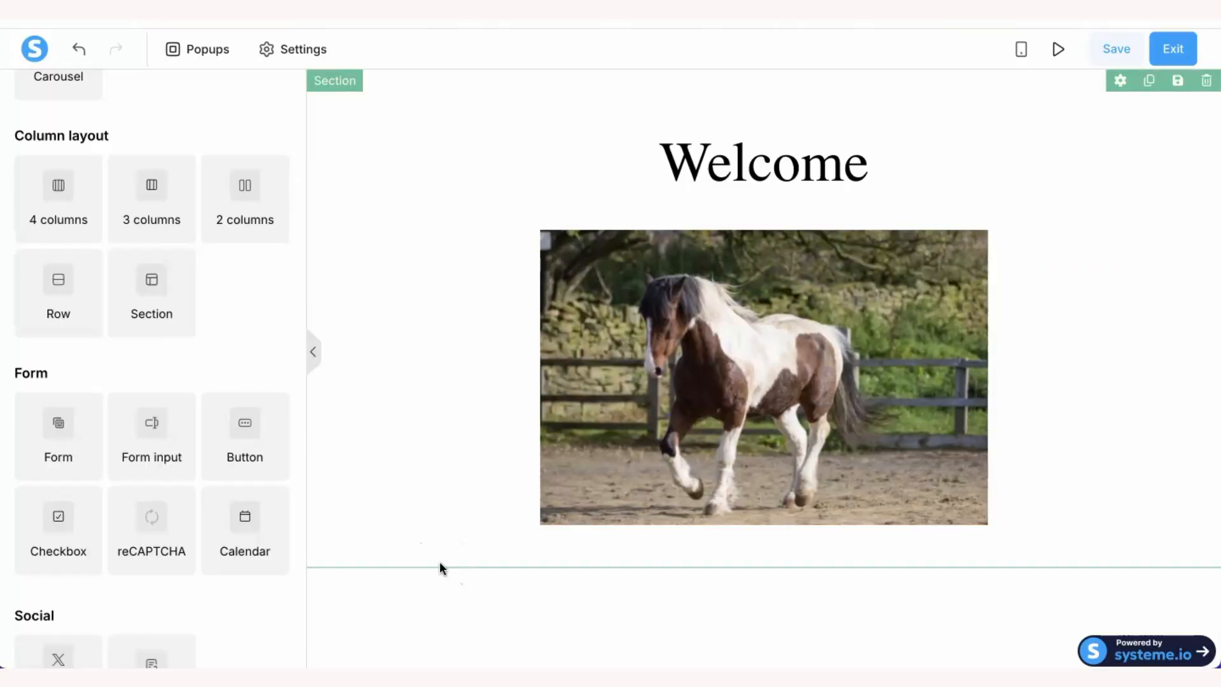
{"action": "left_click", "coordinate": [389, 617]}
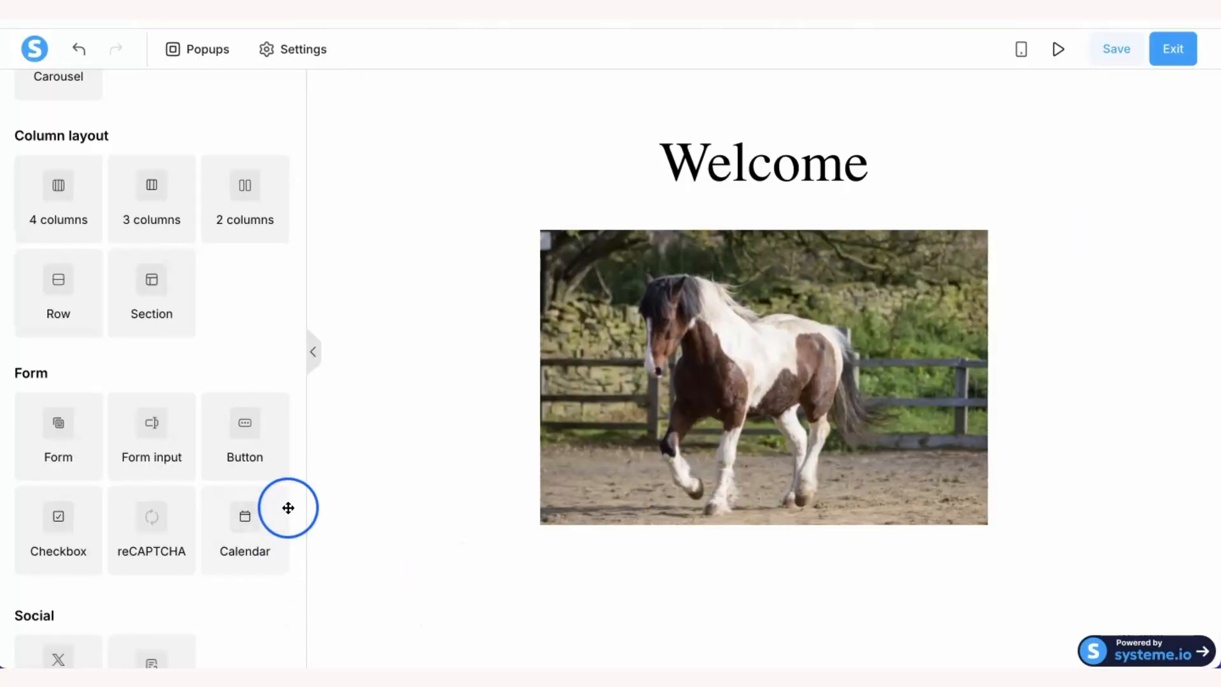
{"action": "left_click", "coordinate": [243, 427]}
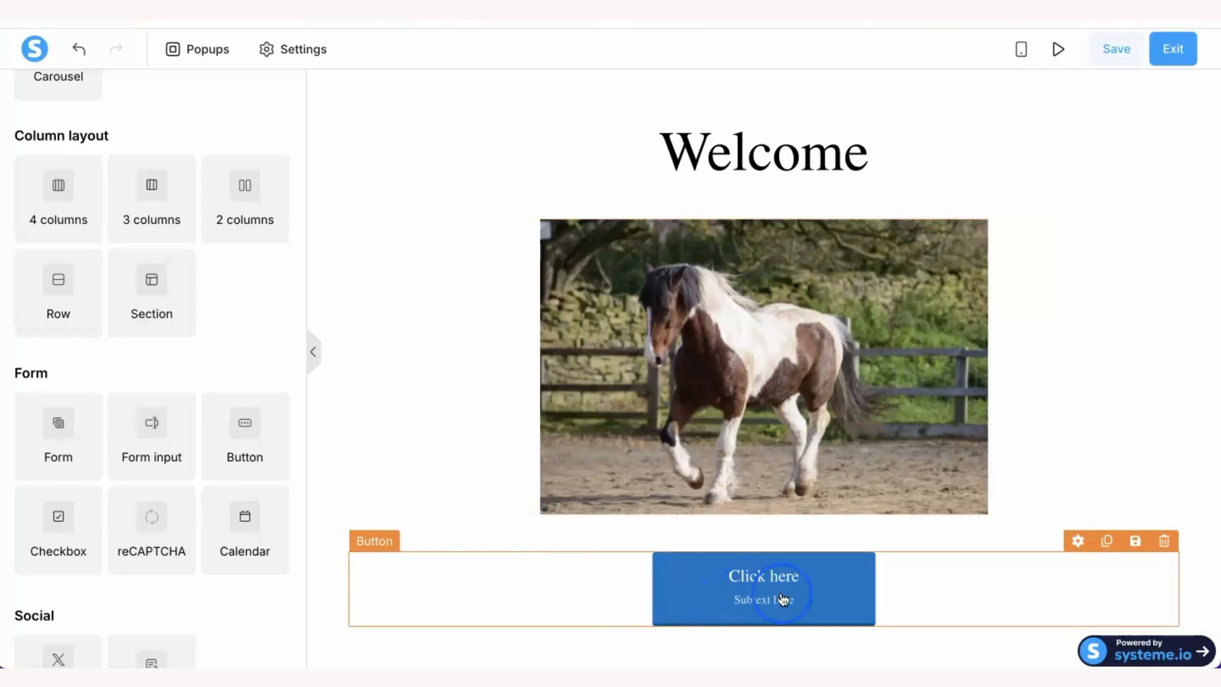
{"action": "left_click", "coordinate": [820, 603]}
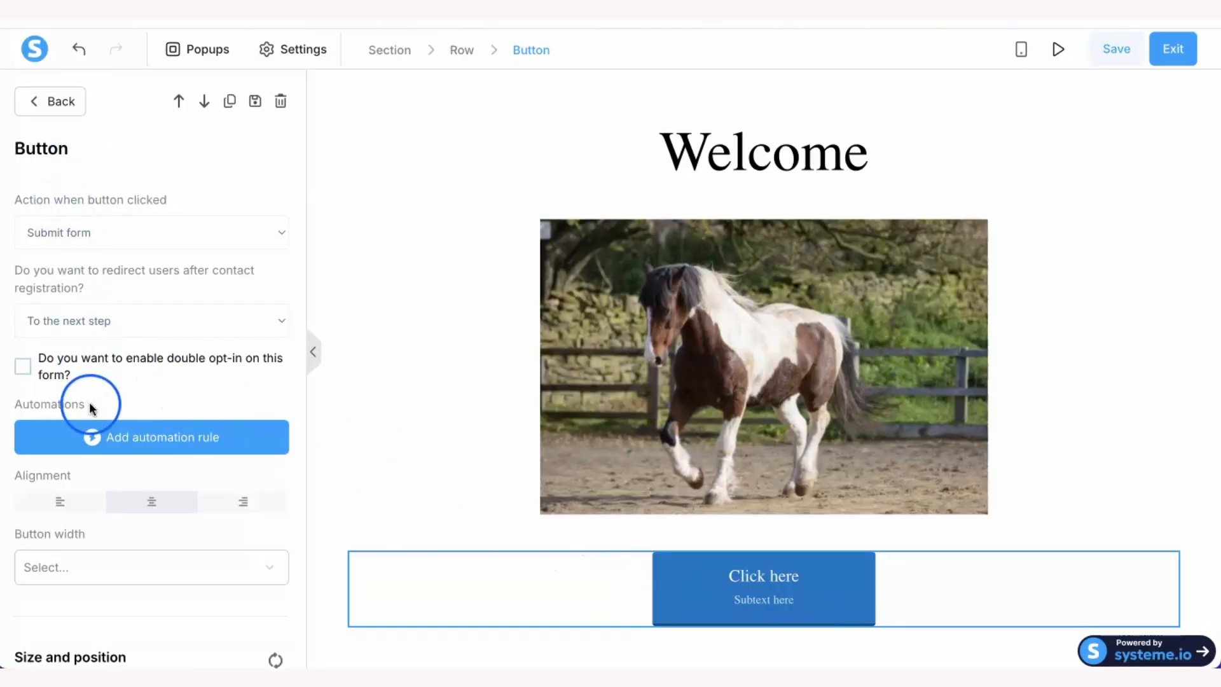
- Change the button label to 'Click NOW' and set its font size to 29
{"action": "scroll", "coordinate": [92, 417], "scroll_direction": "down", "scroll_amount": 1}
{"action": "scroll", "coordinate": [92, 418], "scroll_direction": "down", "scroll_amount": 3}
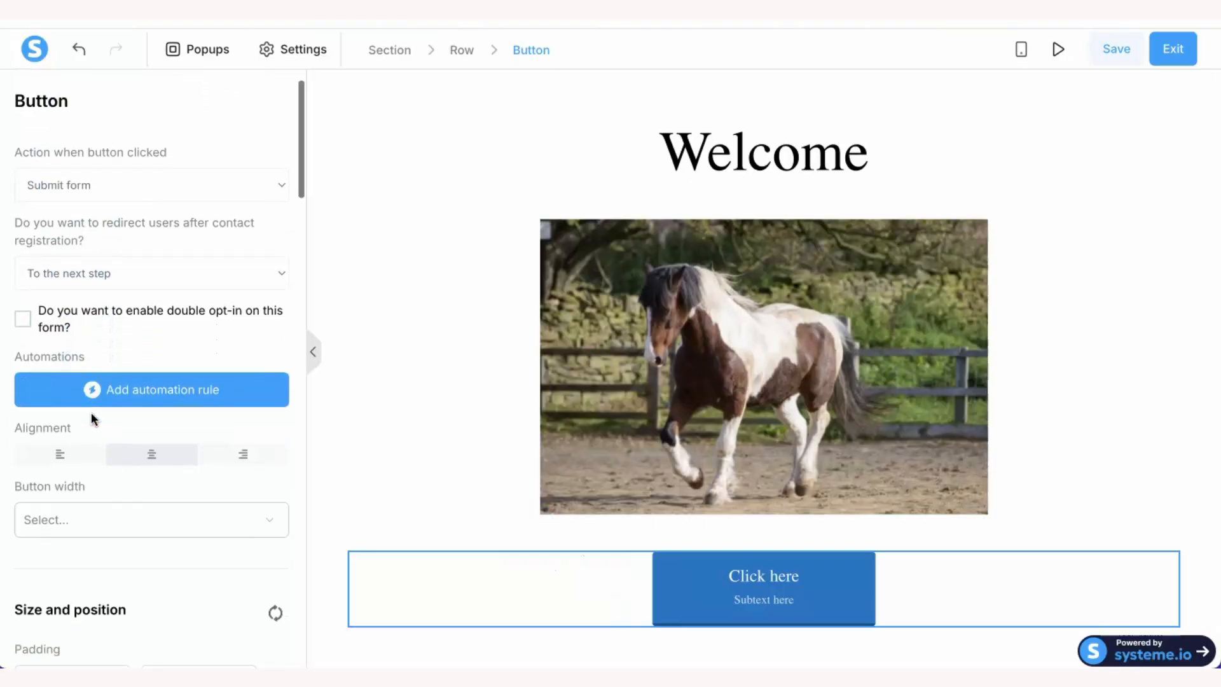
{"action": "scroll", "coordinate": [93, 418], "scroll_direction": "down", "scroll_amount": 5}
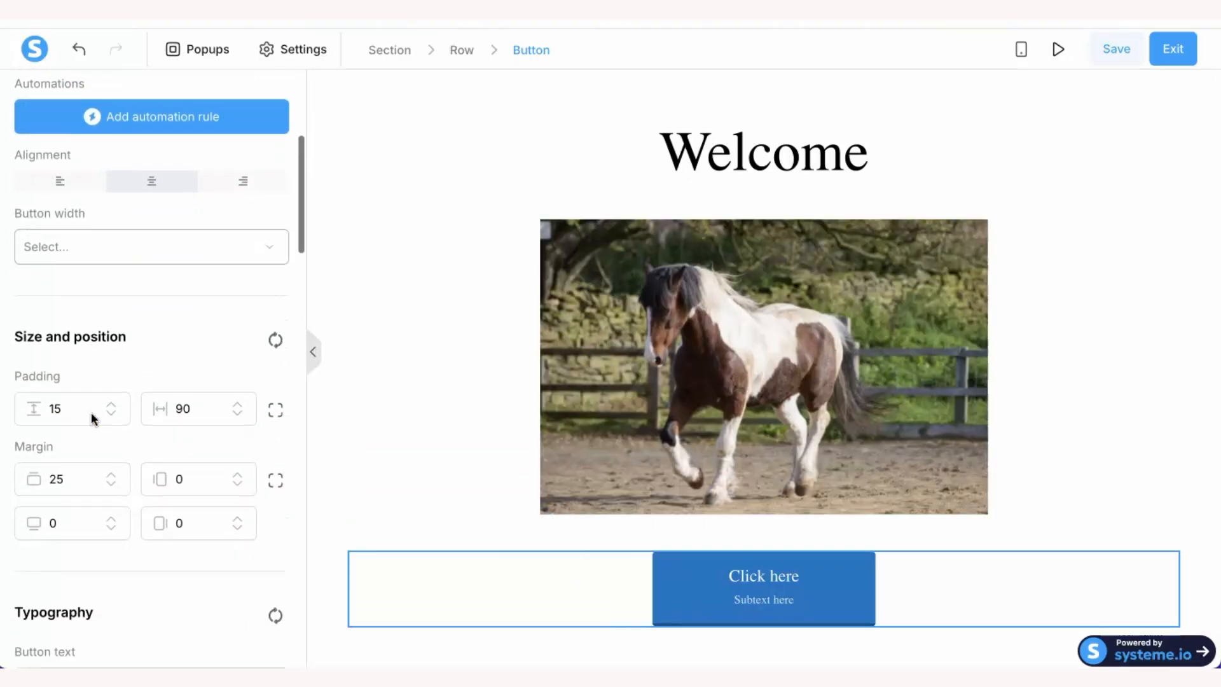
{"action": "scroll", "coordinate": [90, 412], "scroll_direction": "down", "scroll_amount": 1}
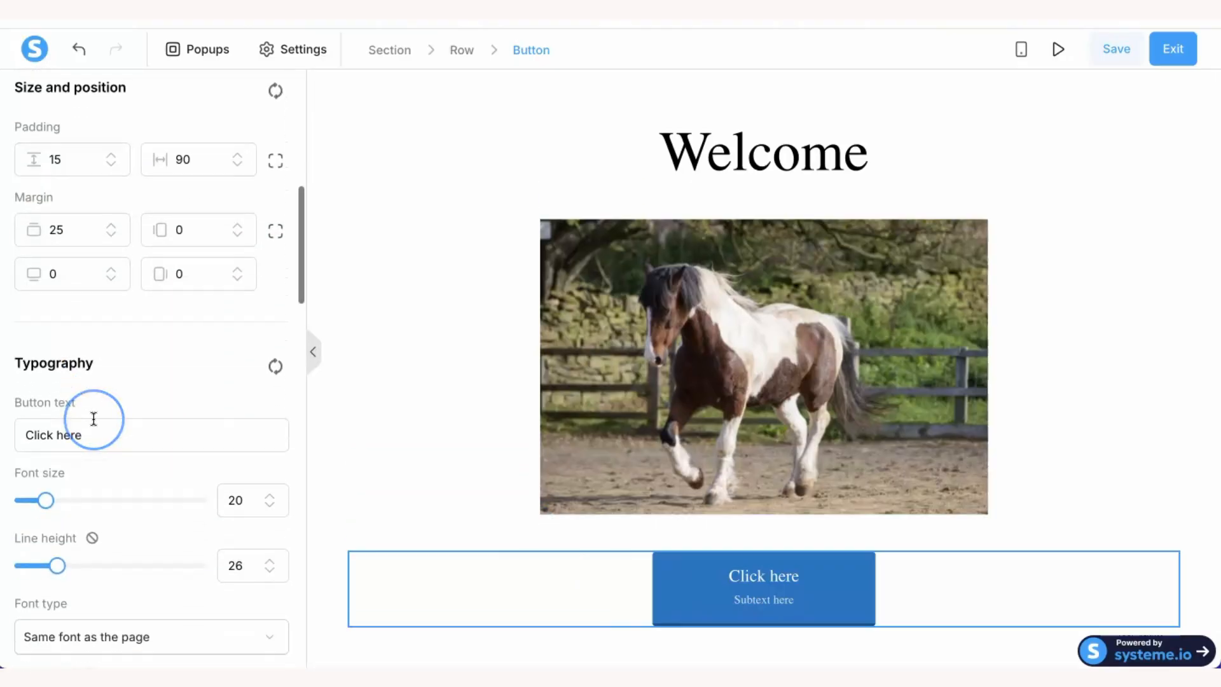
{"action": "left_click", "coordinate": [87, 411]}
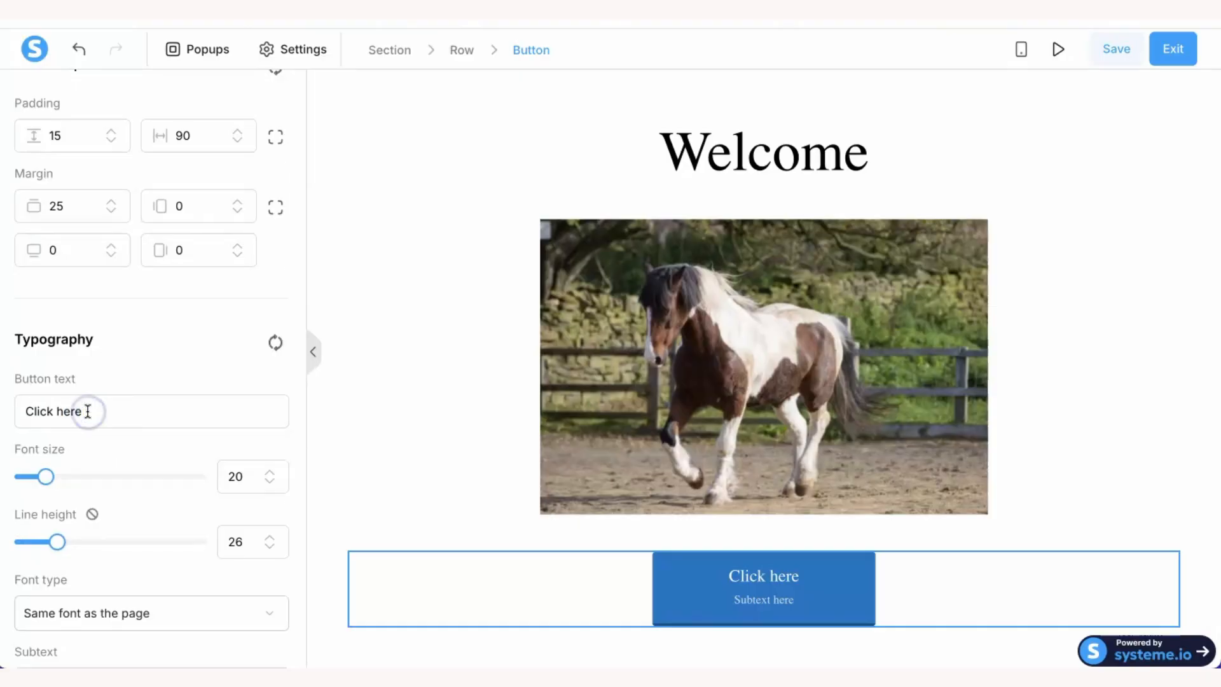
{"action": "left_click_drag", "start_coordinate": [88, 411], "coordinate": [21, 413]}
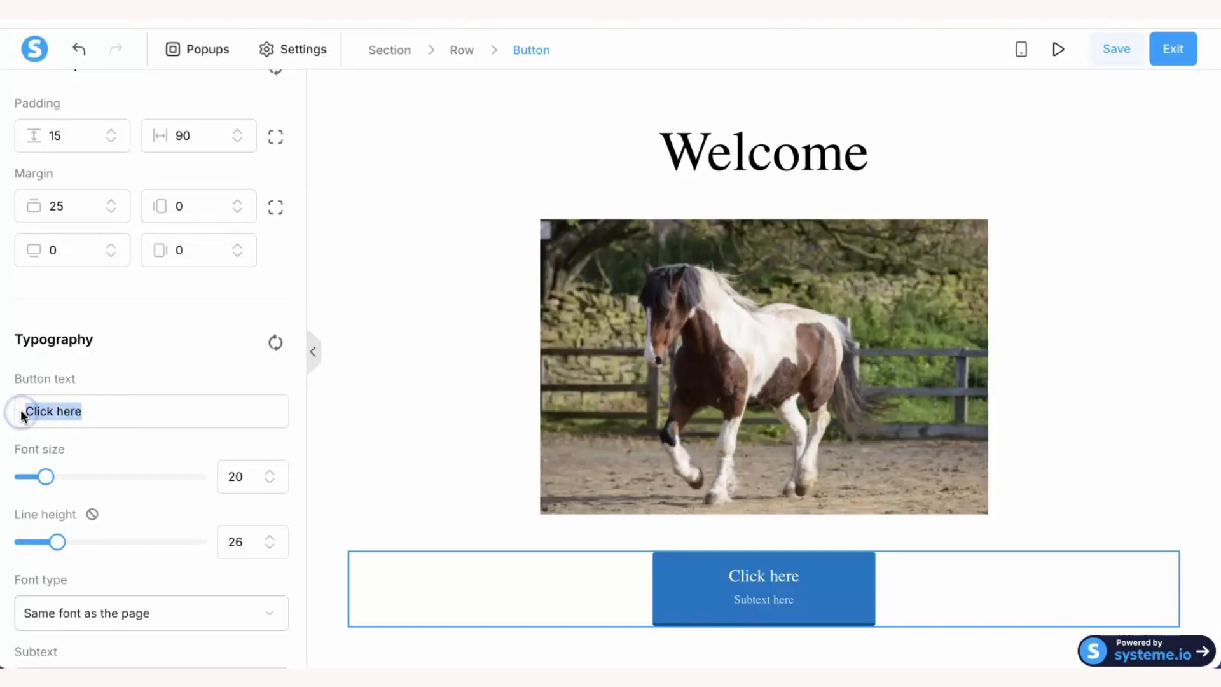
{"action": "type", "text": "Click "}
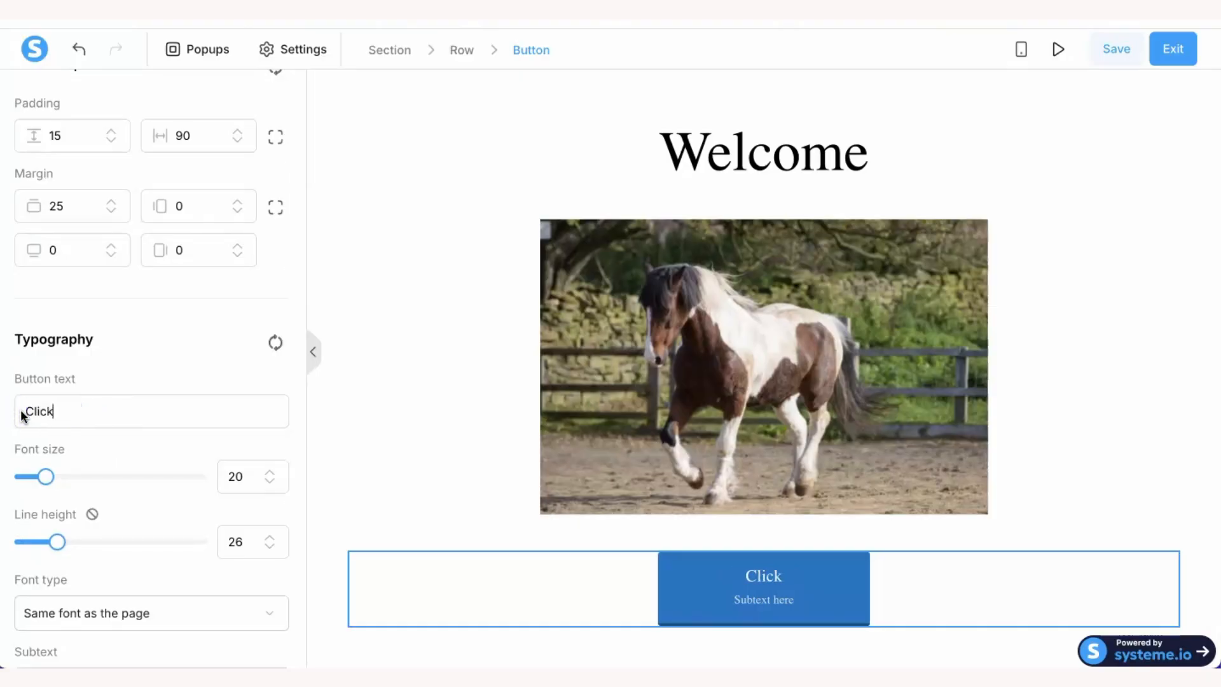
{"action": "type", "text": "NOW"}
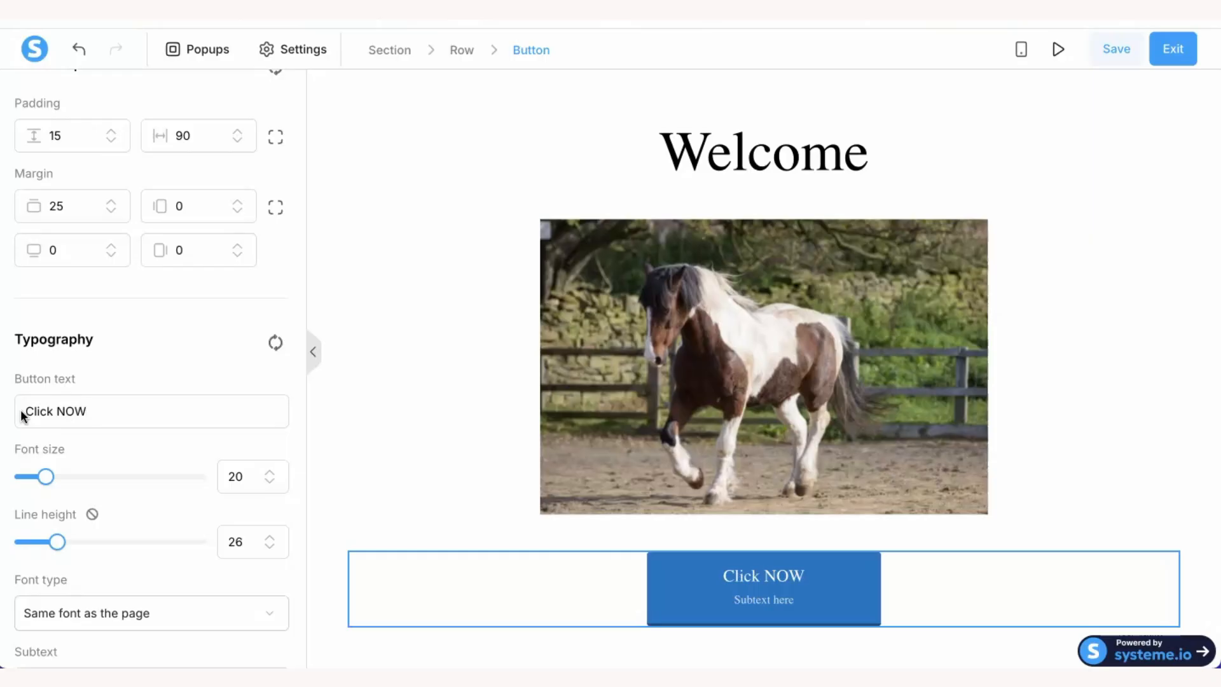
{"action": "left_click", "coordinate": [45, 477]}
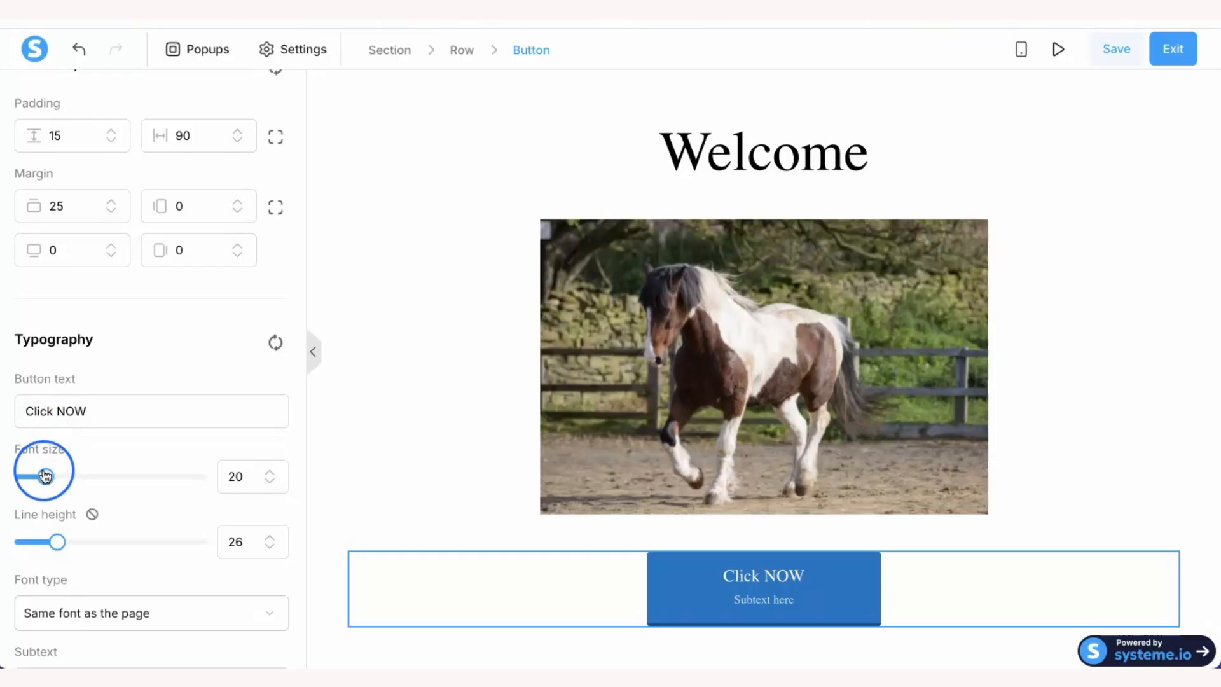
{"action": "mouse_move", "coordinate": [45, 477]}
{"action": "left_mouse_down"}
{"action": "mouse_move", "coordinate": [72, 478]}
{"action": "mouse_move", "coordinate": [62, 476]}
{"action": "left_mouse_up"}
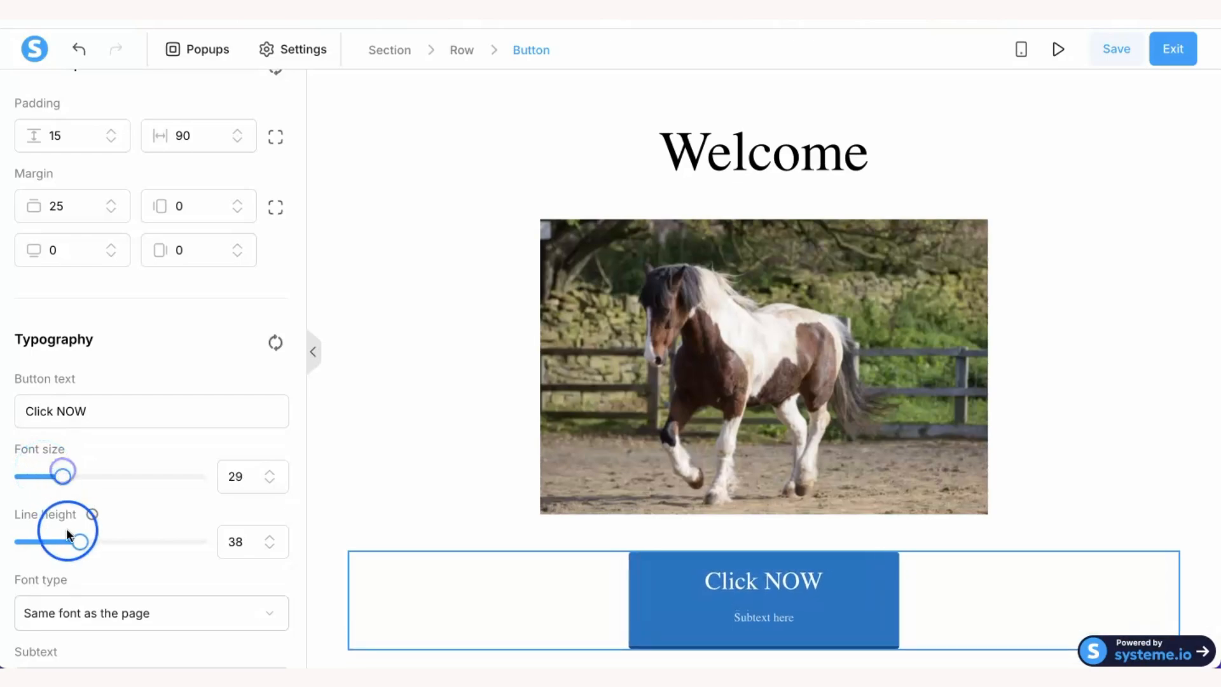
{"action": "mouse_move", "coordinate": [79, 538]}
{"action": "left_mouse_down"}
{"action": "mouse_move", "coordinate": [95, 540]}
{"action": "mouse_move", "coordinate": [76, 541]}
{"action": "left_mouse_up"}
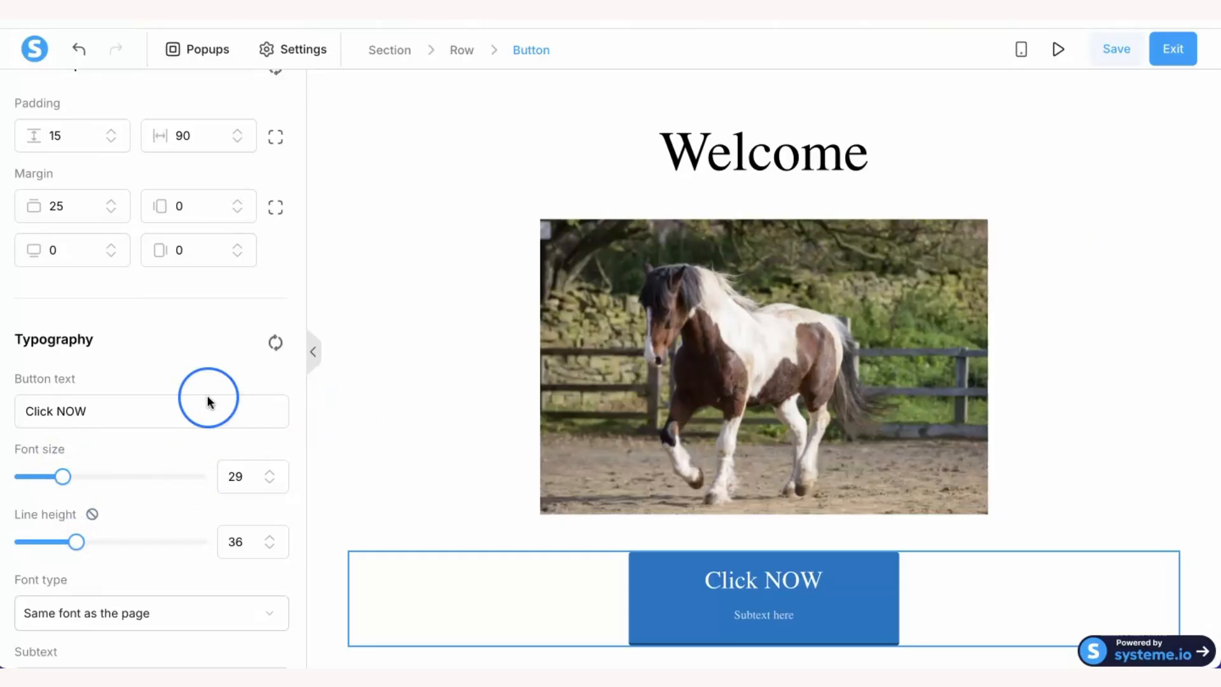
- Keep 'Submit form' as the button's click action and go back to the Elements panel
{"action": "scroll", "coordinate": [208, 400], "scroll_direction": "up", "scroll_amount": 4}
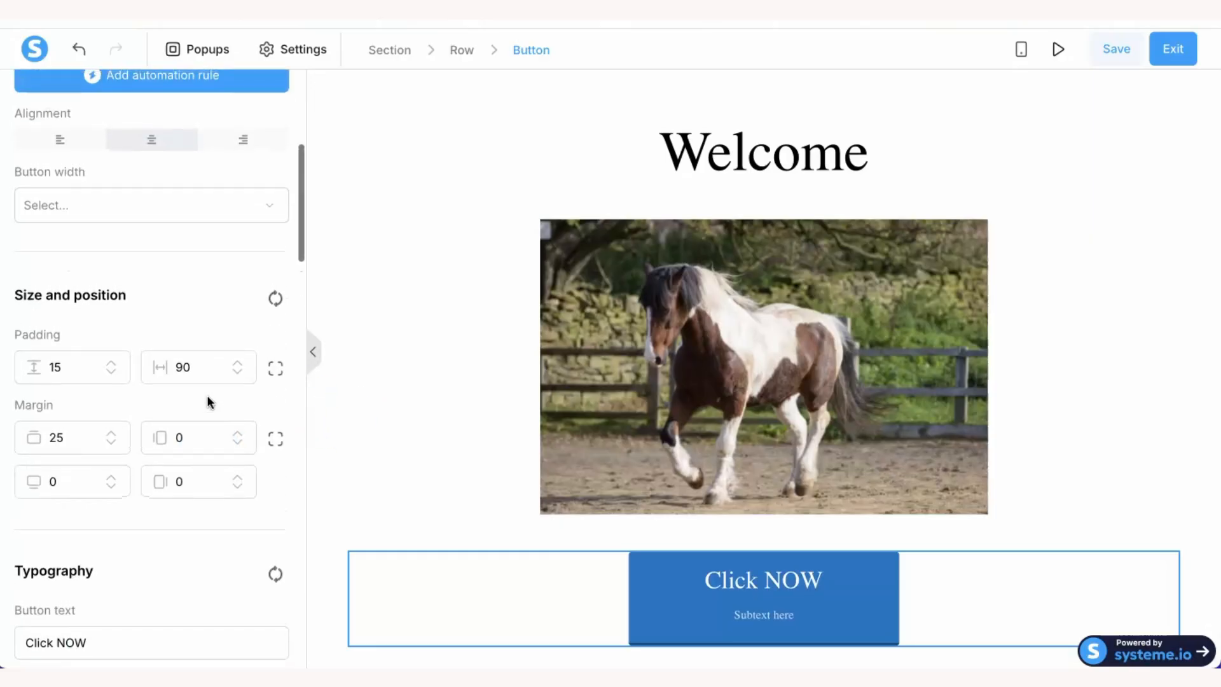
{"action": "scroll", "coordinate": [207, 396], "scroll_direction": "up", "scroll_amount": 4}
{"action": "scroll", "coordinate": [207, 394], "scroll_direction": "up", "scroll_amount": 2}
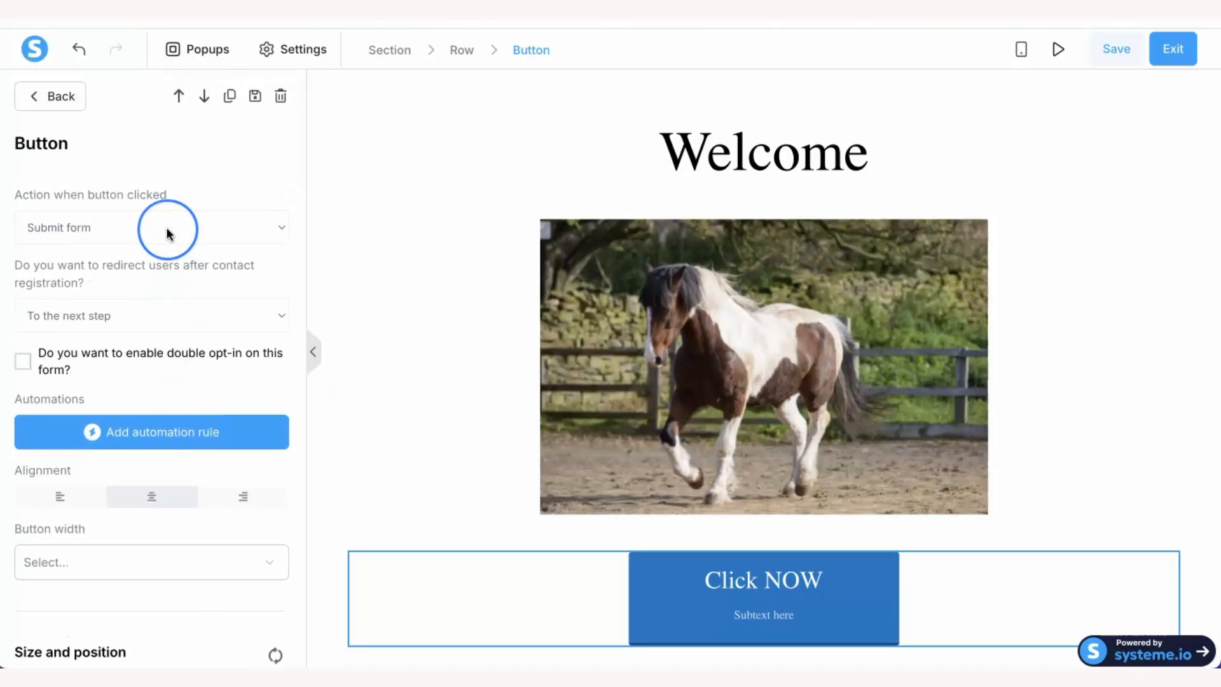
{"action": "scroll", "coordinate": [166, 234], "scroll_direction": "up", "scroll_amount": 1}
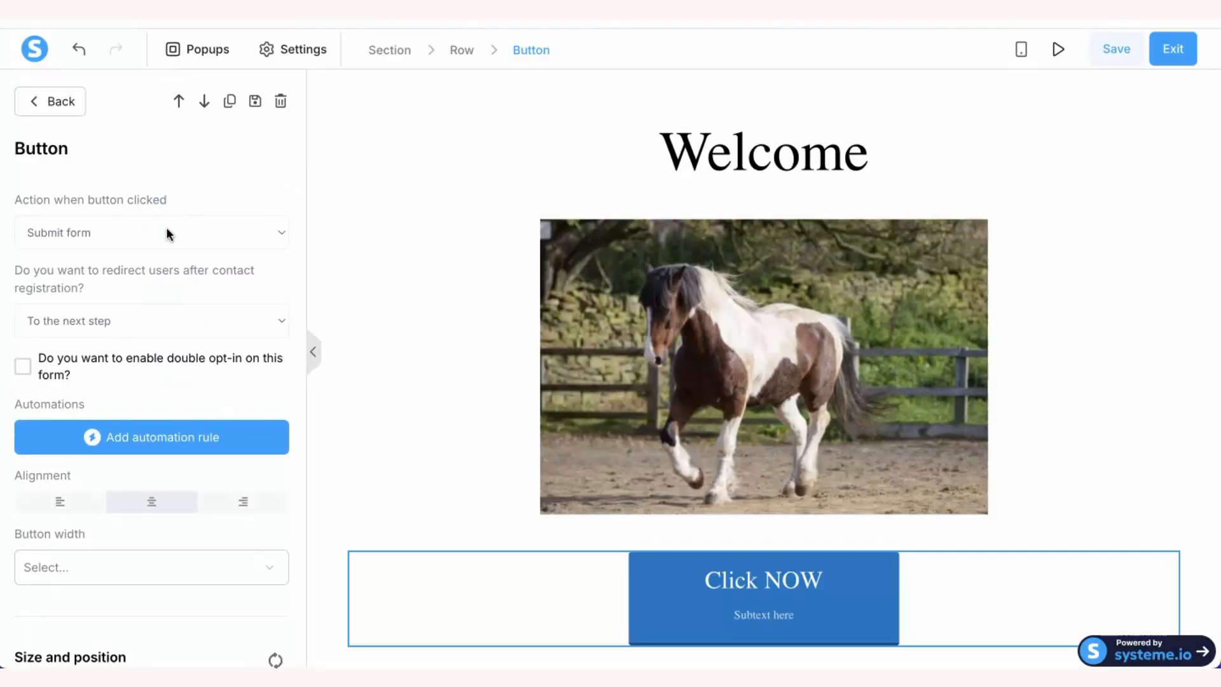
{"action": "left_click", "coordinate": [282, 235]}
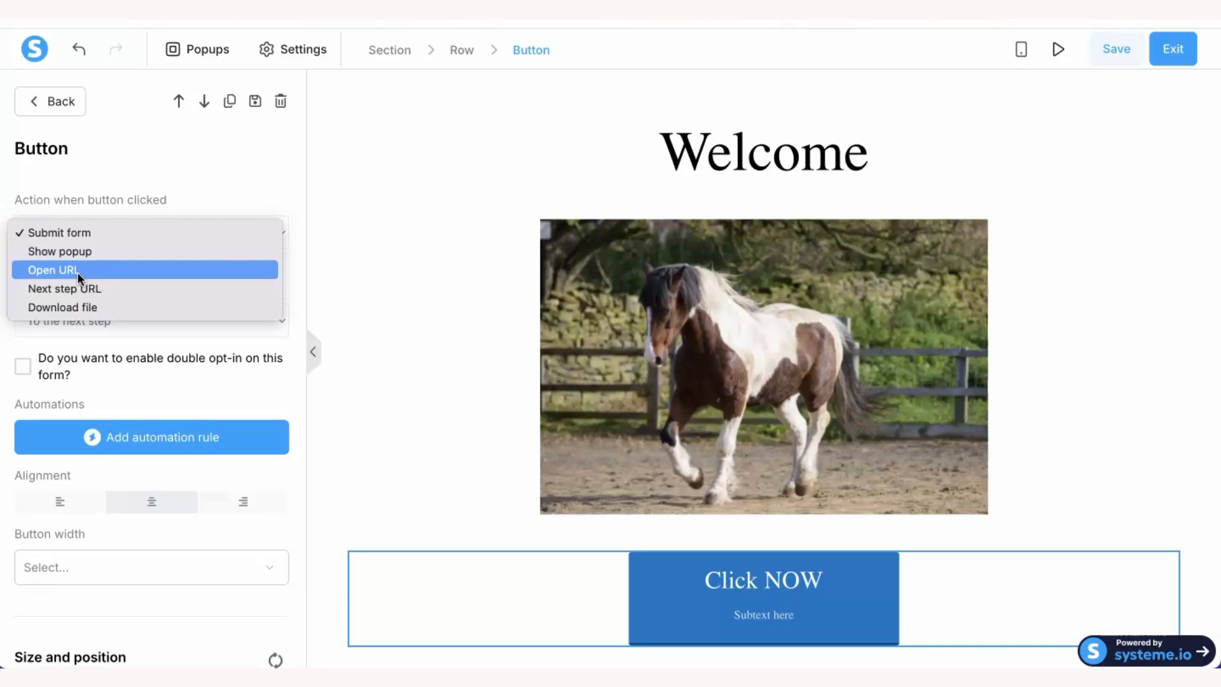
{"action": "left_click", "coordinate": [86, 304]}
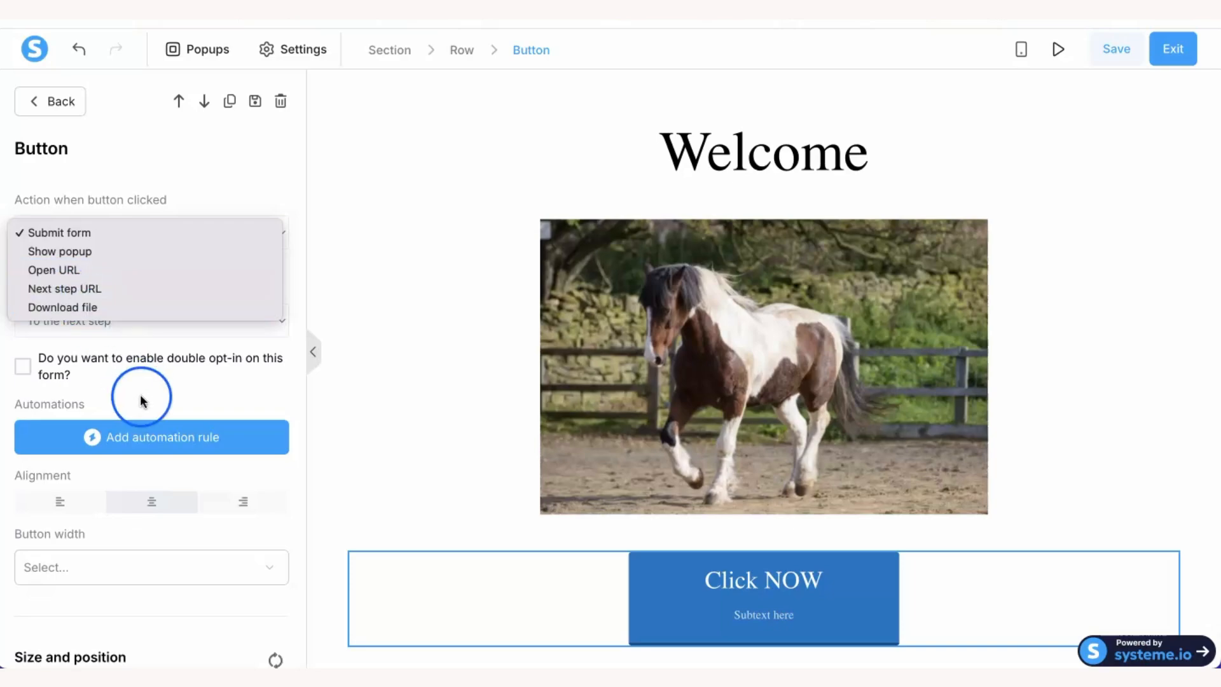
{"action": "left_click", "coordinate": [223, 527]}
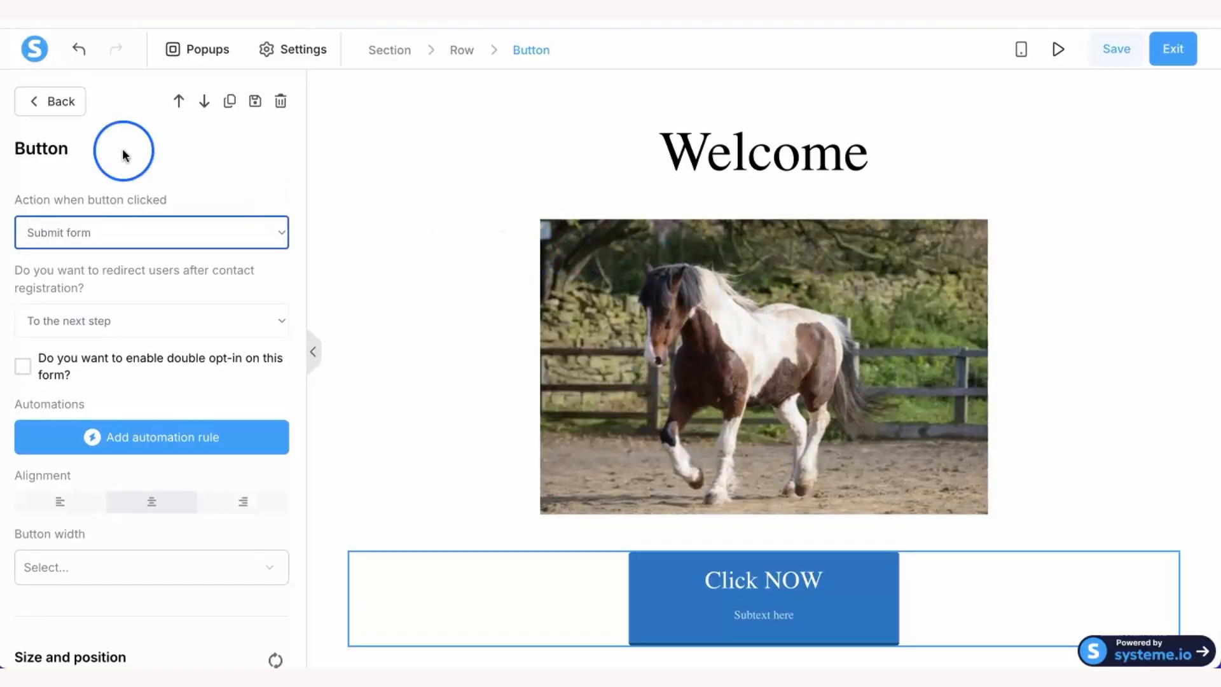
{"action": "left_click", "coordinate": [49, 100]}
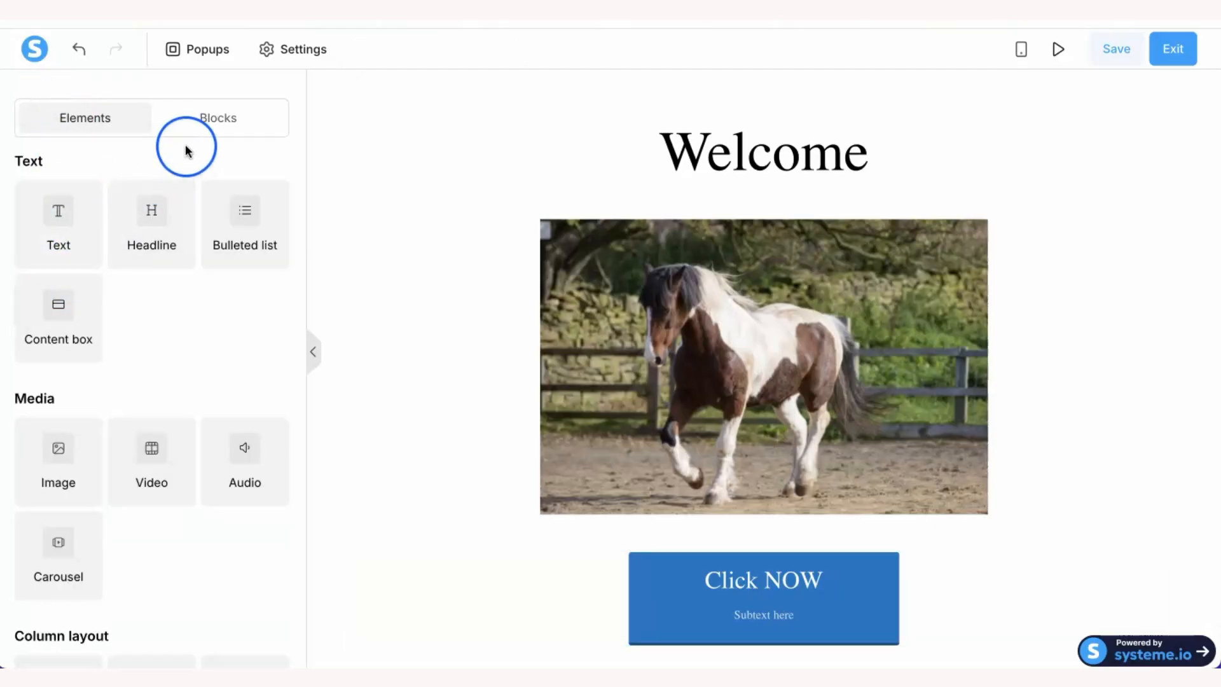
- Open the Opt-in forms category in the Blocks library
{"action": "left_click", "coordinate": [219, 119]}
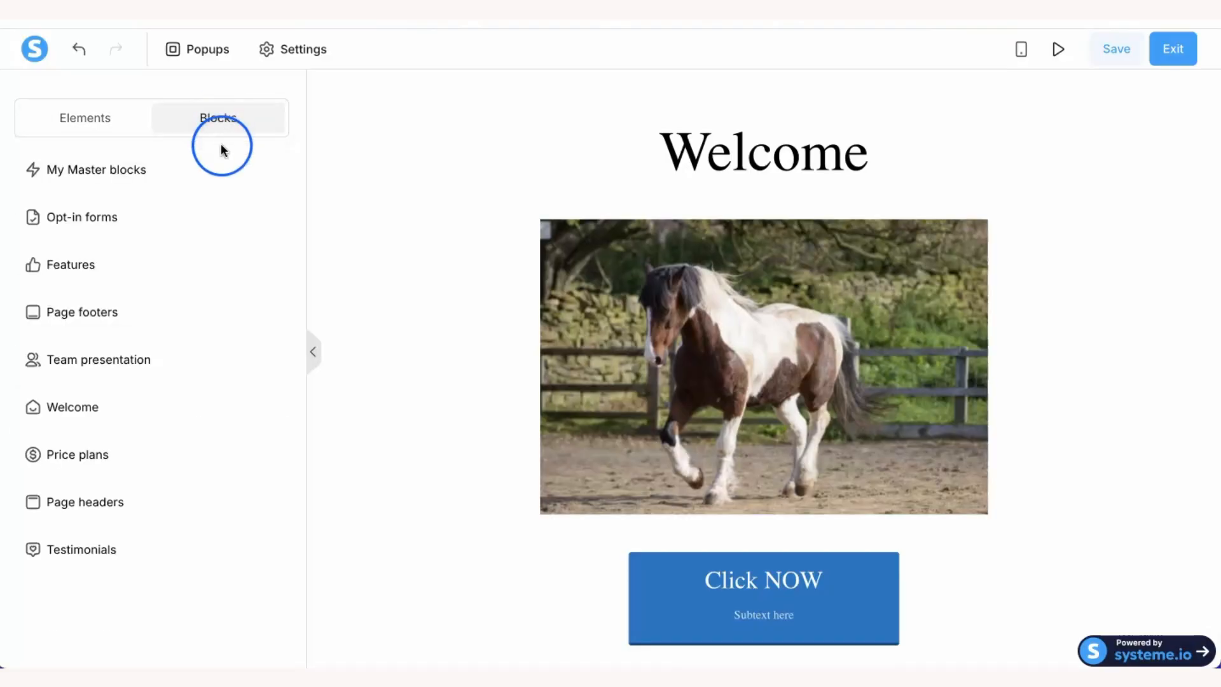
{"action": "left_click", "coordinate": [99, 220]}
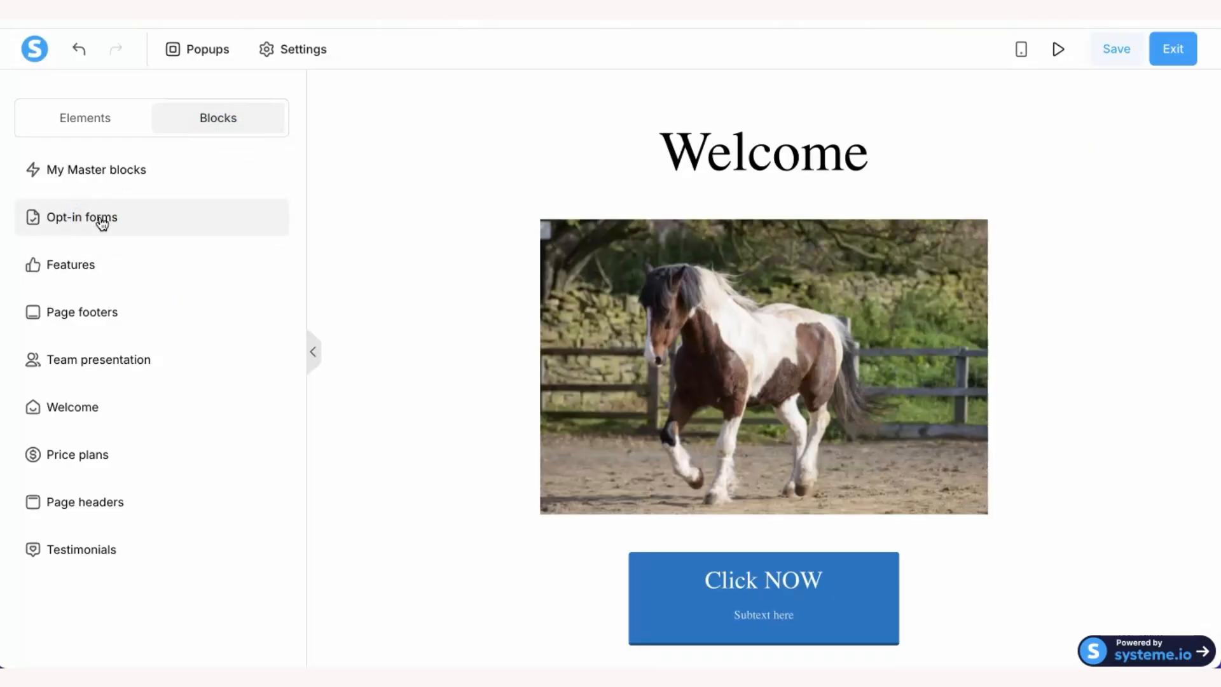
{"action": "left_click", "coordinate": [100, 219]}
{"action": "left_click", "coordinate": [100, 219]}
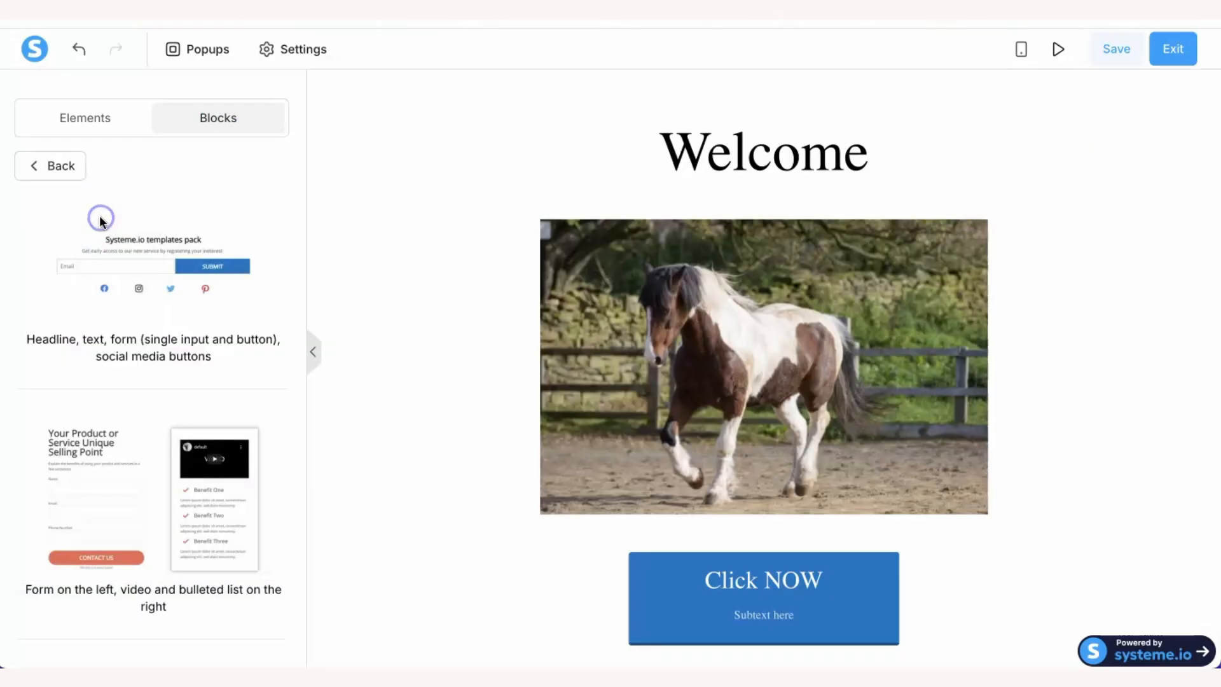
{"action": "left_click", "coordinate": [48, 166]}
{"action": "left_click", "coordinate": [71, 215]}
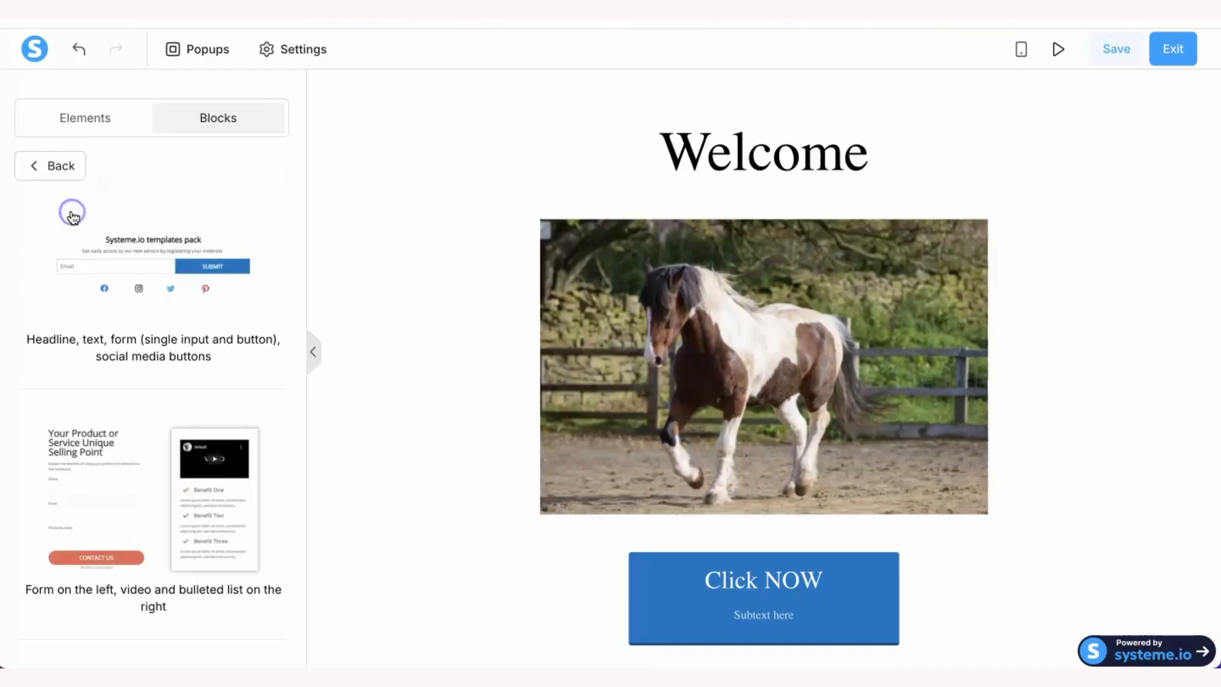
{"action": "left_click", "coordinate": [140, 415]}
- Add the 'Transparent form on the left on background image' teeth consultation opt-in block
{"action": "scroll", "coordinate": [141, 417], "scroll_direction": "down", "scroll_amount": 5}
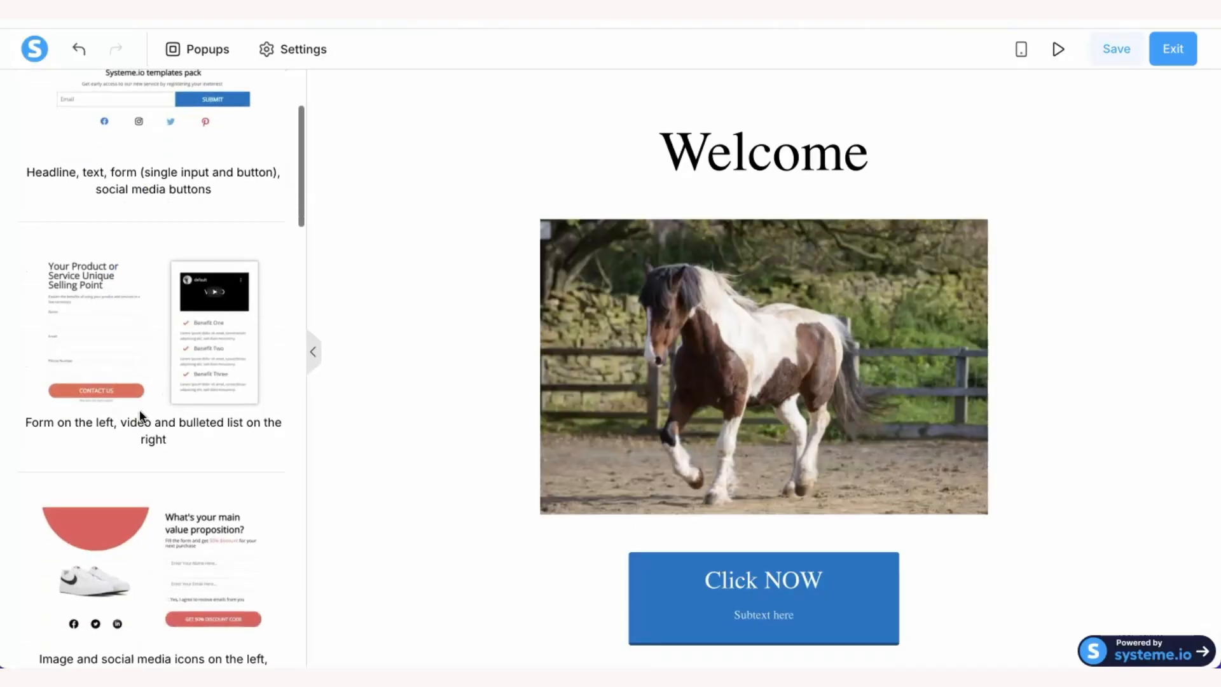
{"action": "scroll", "coordinate": [140, 416], "scroll_direction": "down", "scroll_amount": 5}
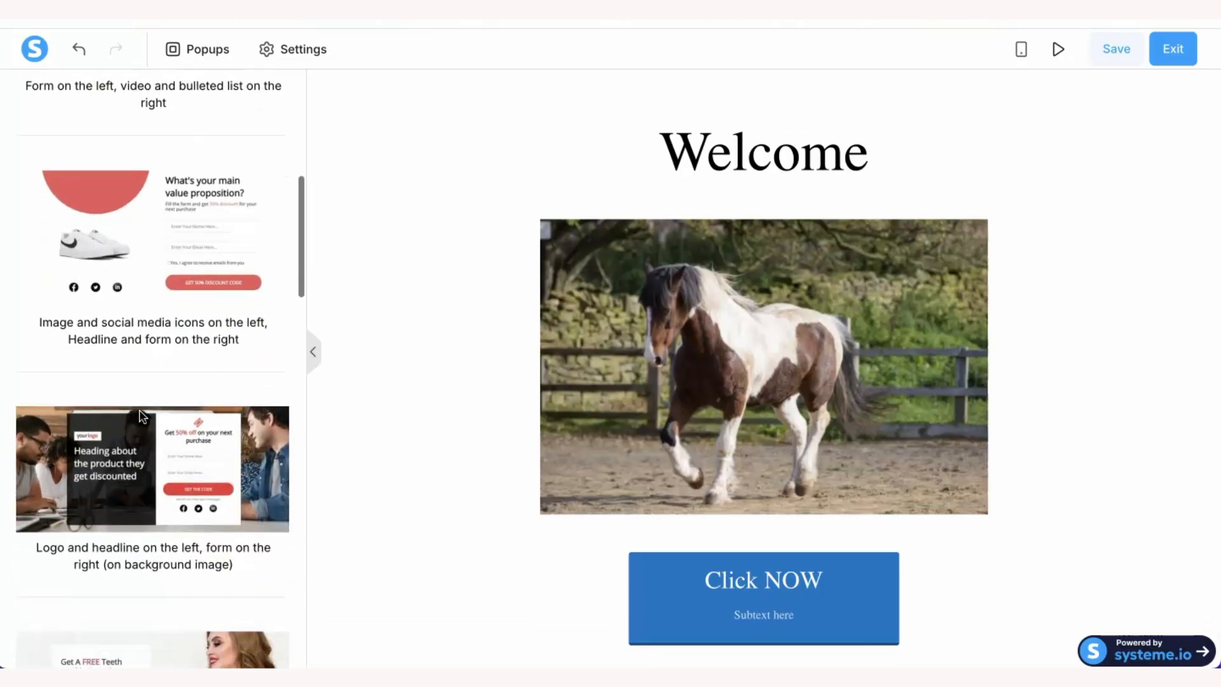
{"action": "scroll", "coordinate": [141, 416], "scroll_direction": "down", "scroll_amount": 2}
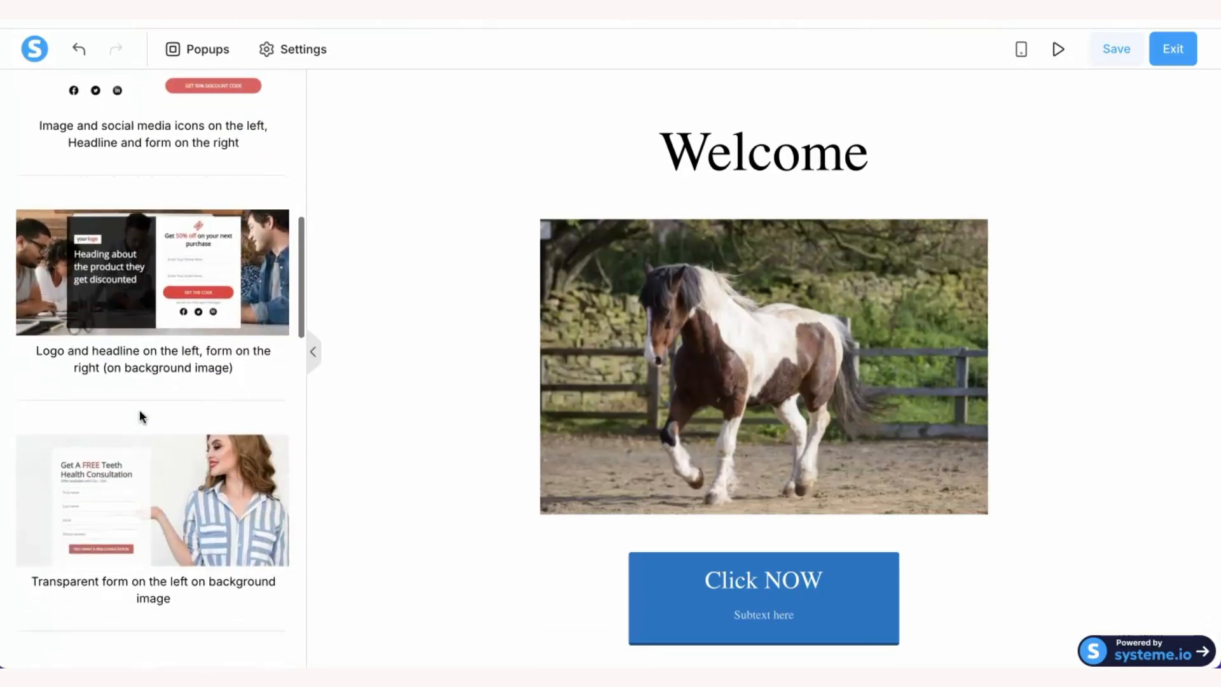
{"action": "left_click", "coordinate": [152, 445]}
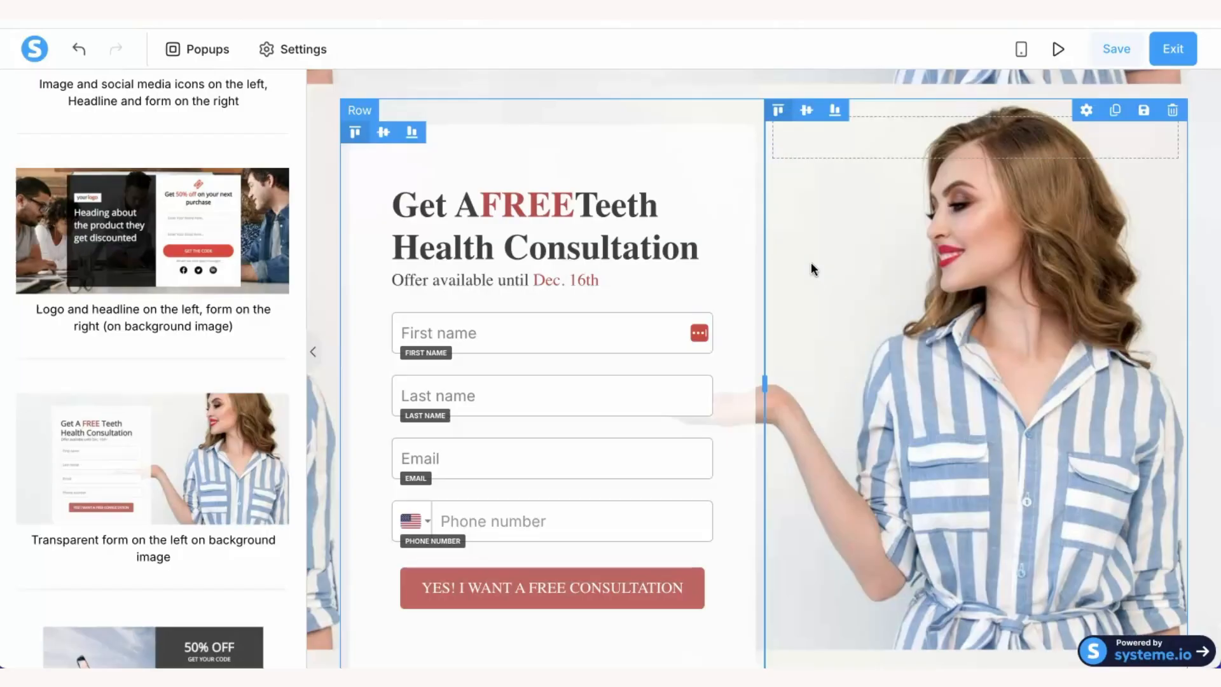
{"action": "scroll", "coordinate": [165, 234], "scroll_direction": "up", "scroll_amount": 6}
{"action": "scroll", "coordinate": [169, 236], "scroll_direction": "up", "scroll_amount": 3}
{"action": "left_click", "coordinate": [217, 128]}
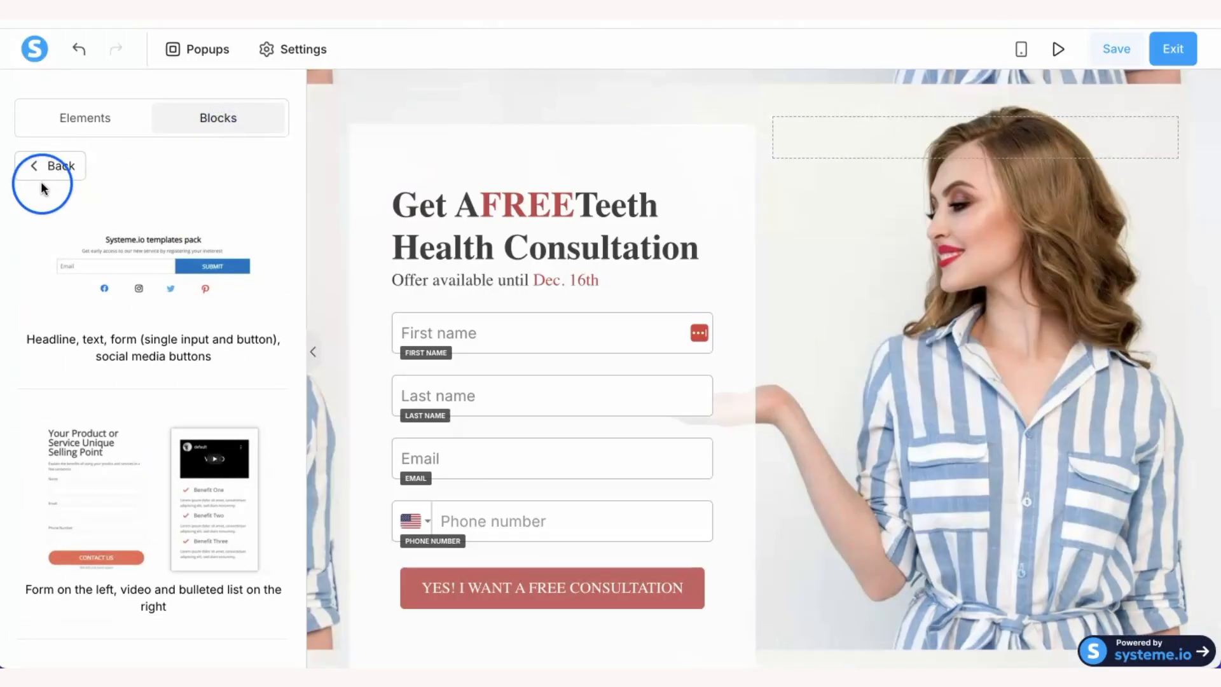
{"action": "left_click", "coordinate": [207, 125]}
- Browse the Opt-in forms and Features block categories, then open the pricing card templates
{"action": "left_click", "coordinate": [185, 129]}
{"action": "left_click", "coordinate": [35, 167]}
{"action": "left_click", "coordinate": [78, 219]}
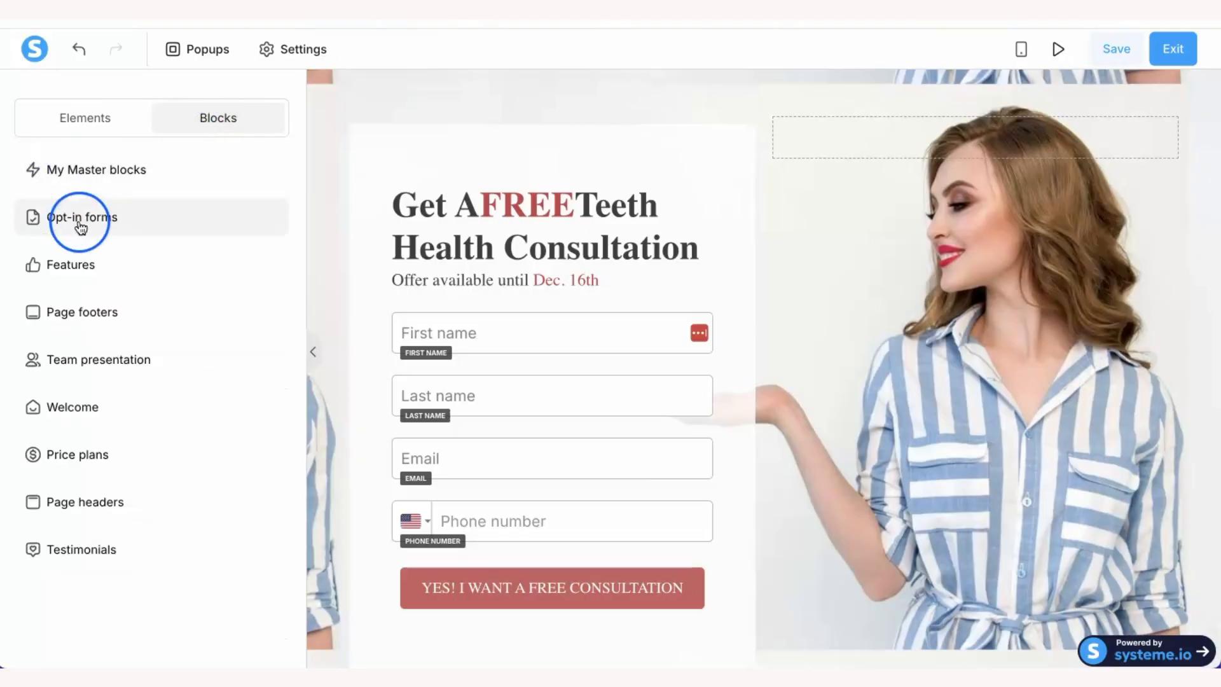
{"action": "left_click", "coordinate": [76, 265]}
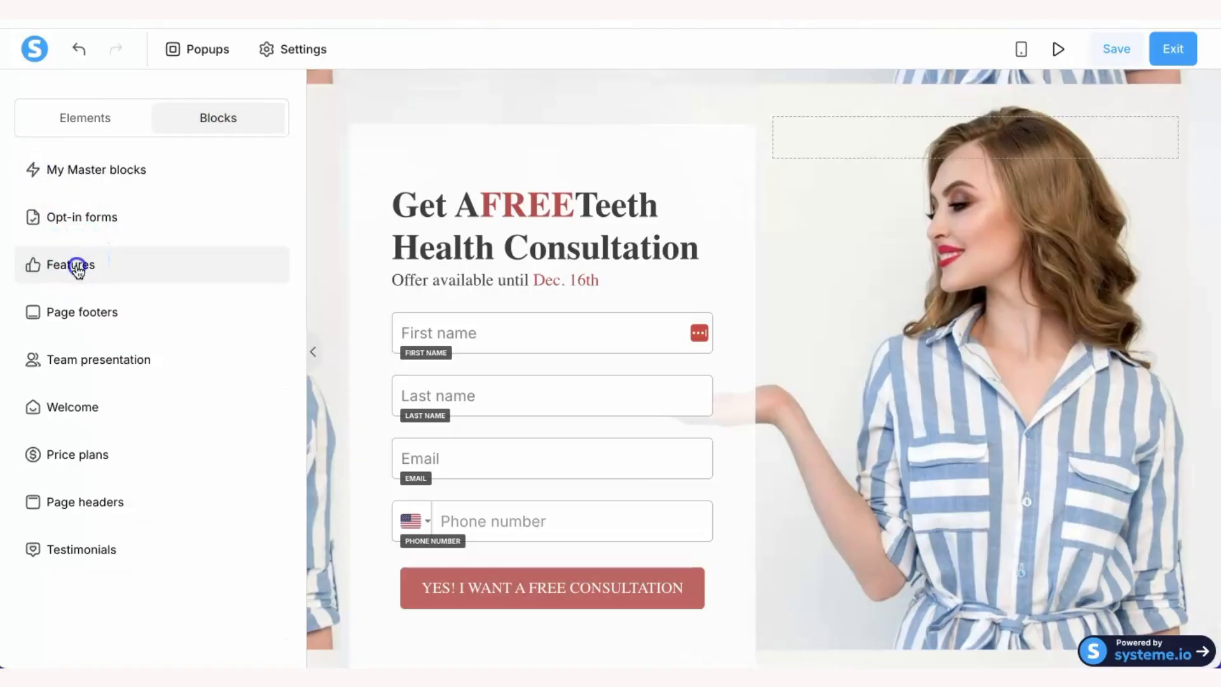
{"action": "left_click", "coordinate": [56, 167]}
{"action": "left_click", "coordinate": [60, 268]}
{"action": "left_click", "coordinate": [60, 310]}
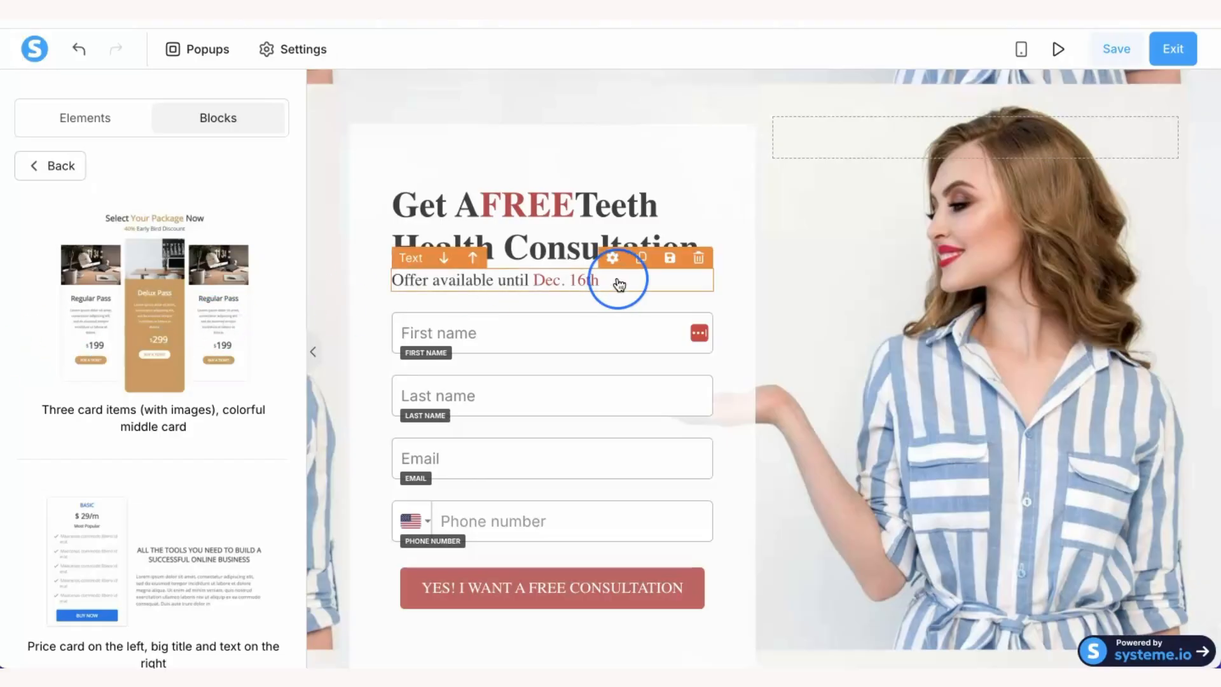
{"action": "scroll", "coordinate": [616, 280], "scroll_direction": "up", "scroll_amount": 2}
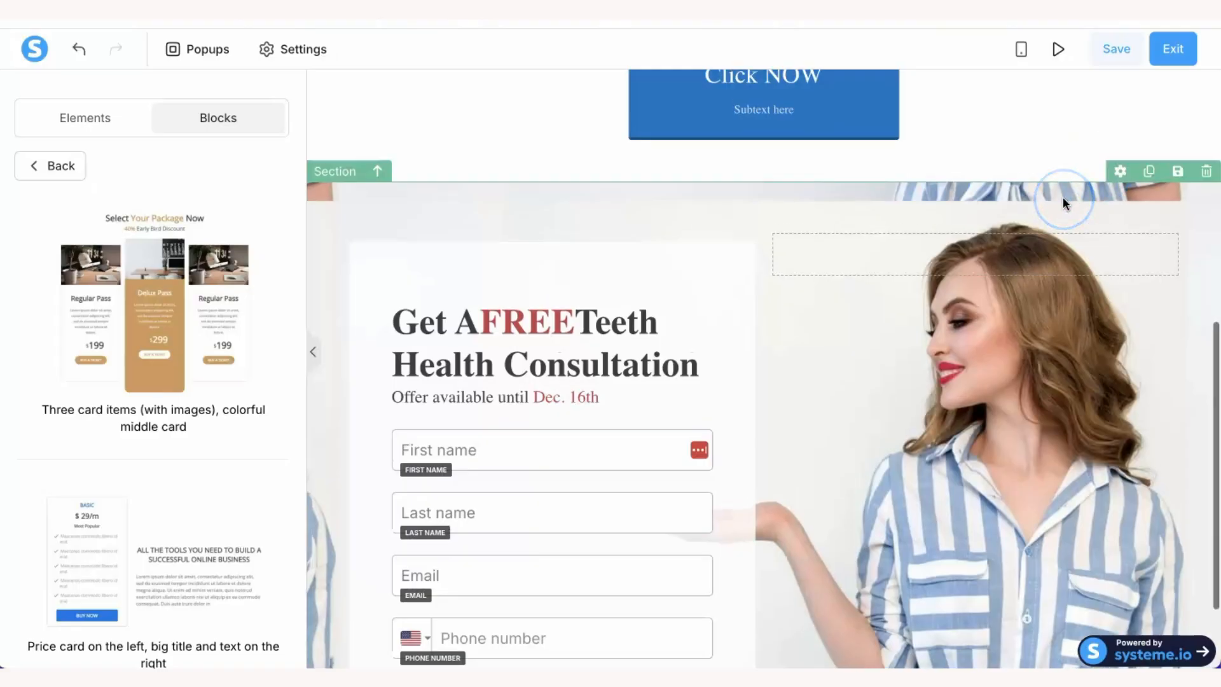
- Delete the teeth consultation section, then preview the page on mobile and return to desktop
{"action": "left_click", "coordinate": [1206, 172]}
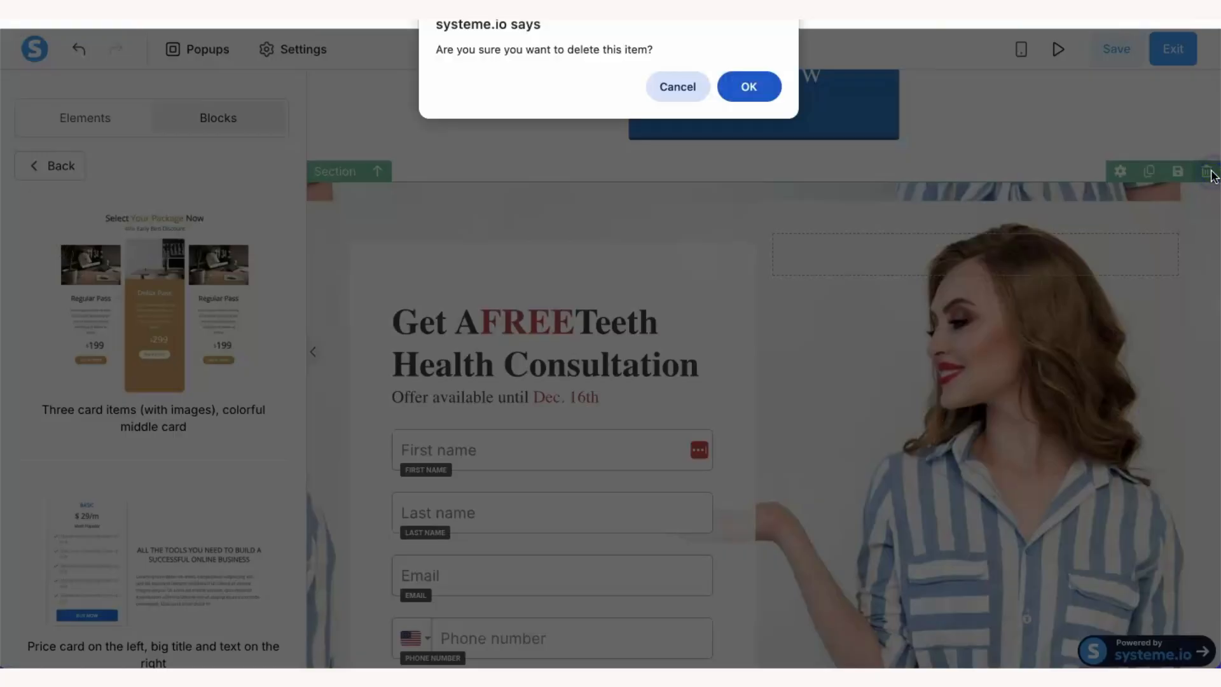
{"action": "left_click", "coordinate": [749, 87]}
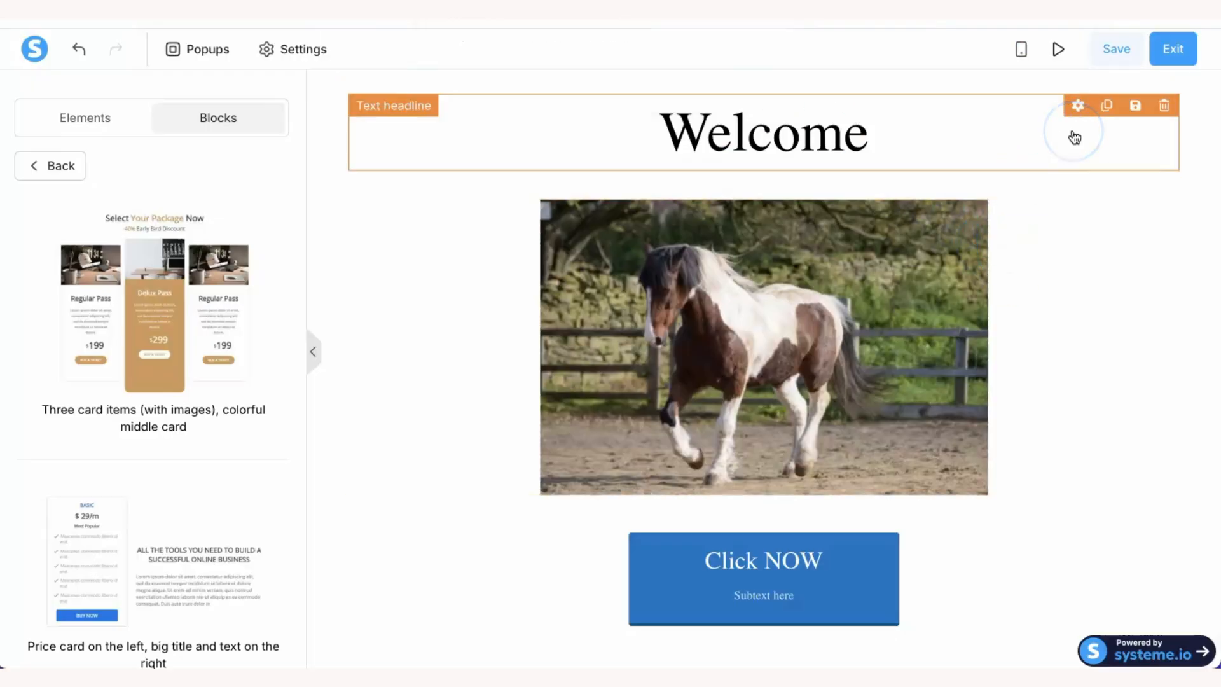
{"action": "left_click", "coordinate": [1021, 51]}
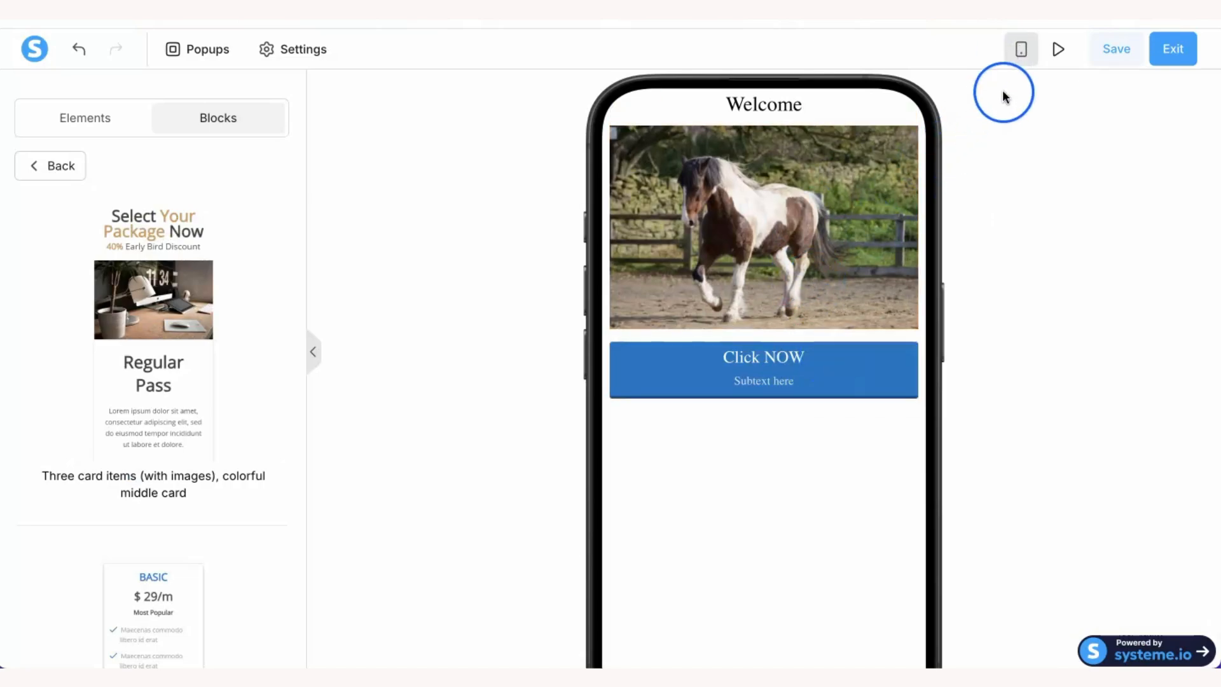
{"action": "left_click", "coordinate": [1021, 49]}
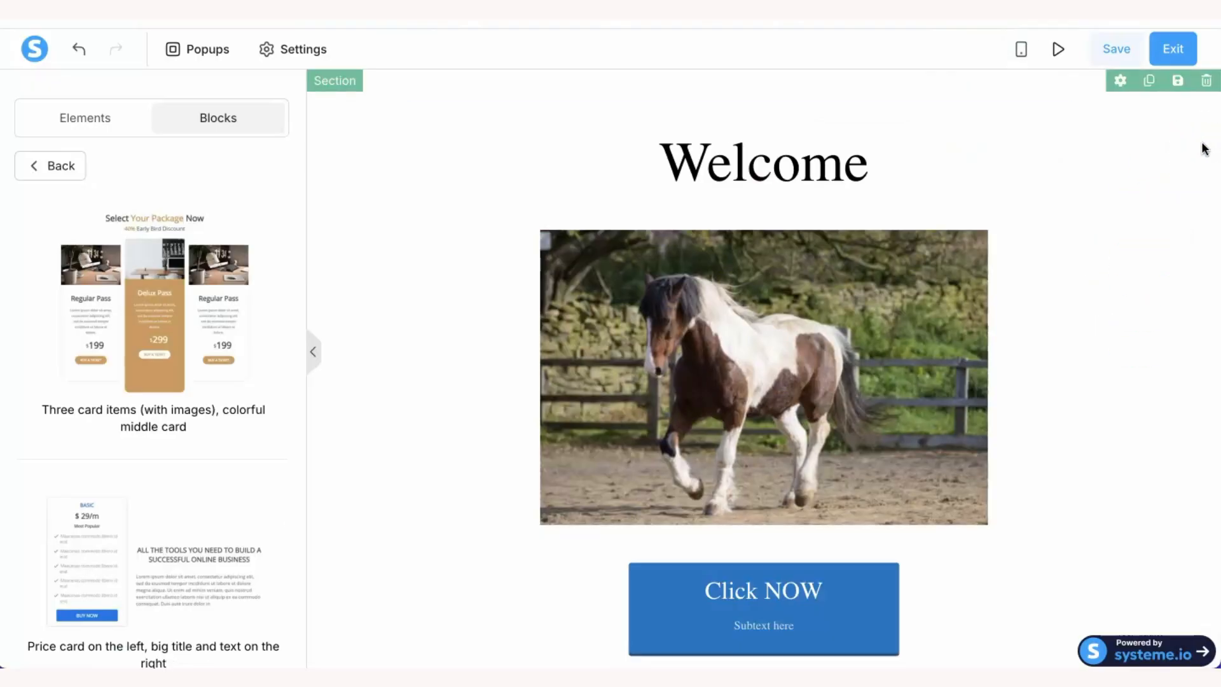
- Deselect the section and save the Blank Page with its Welcome headline, horse photo and button
{"action": "left_click", "coordinate": [445, 494]}
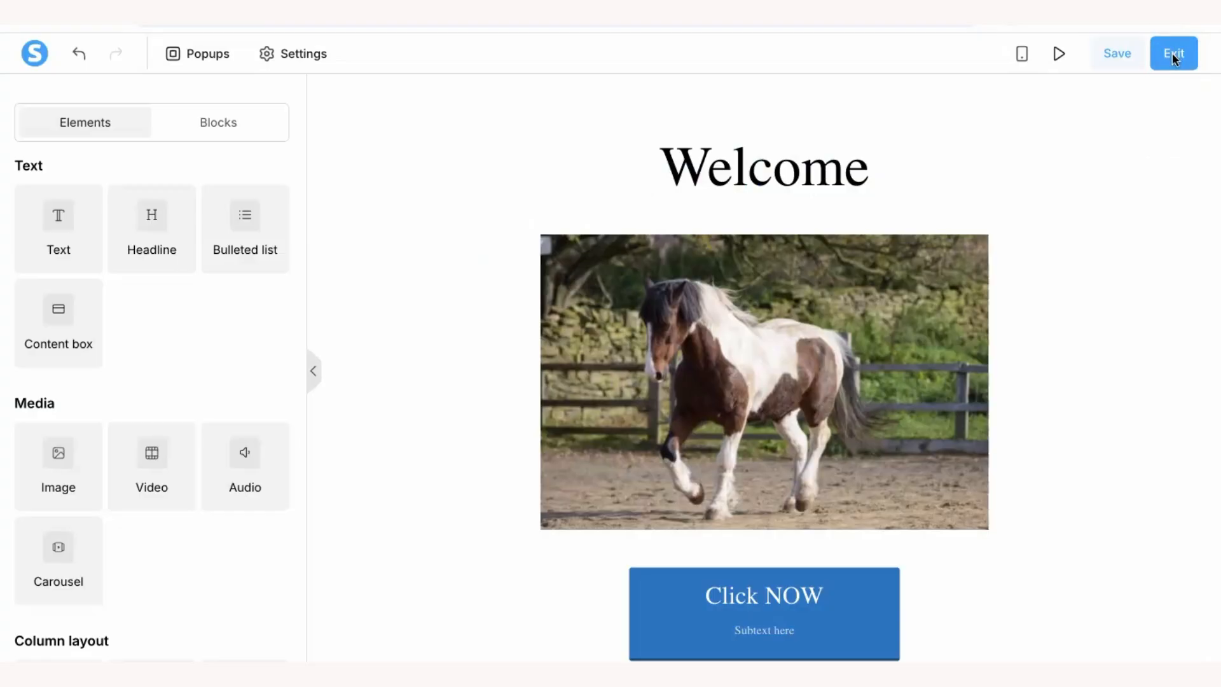
{"action": "left_click", "coordinate": [1114, 53]}
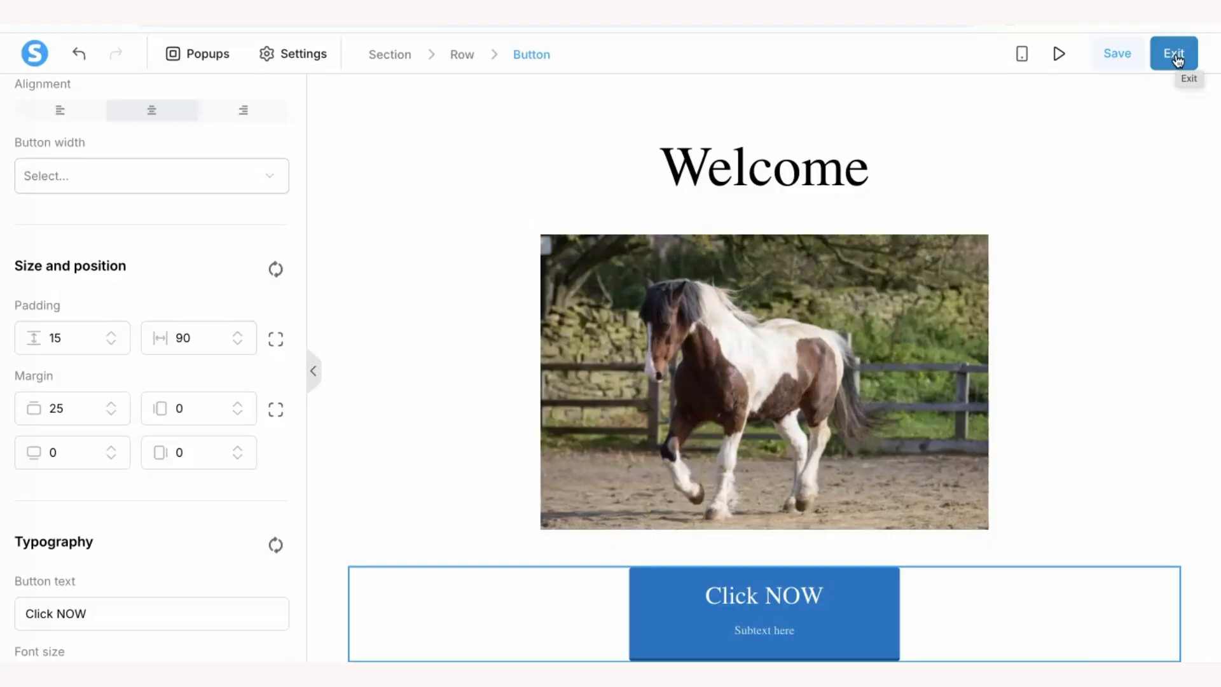
{"action": "left_click", "coordinate": [856, 171]}
- Add '2-' before the headline text so it reads '2-Welcome'
{"action": "left_click", "coordinate": [867, 176]}
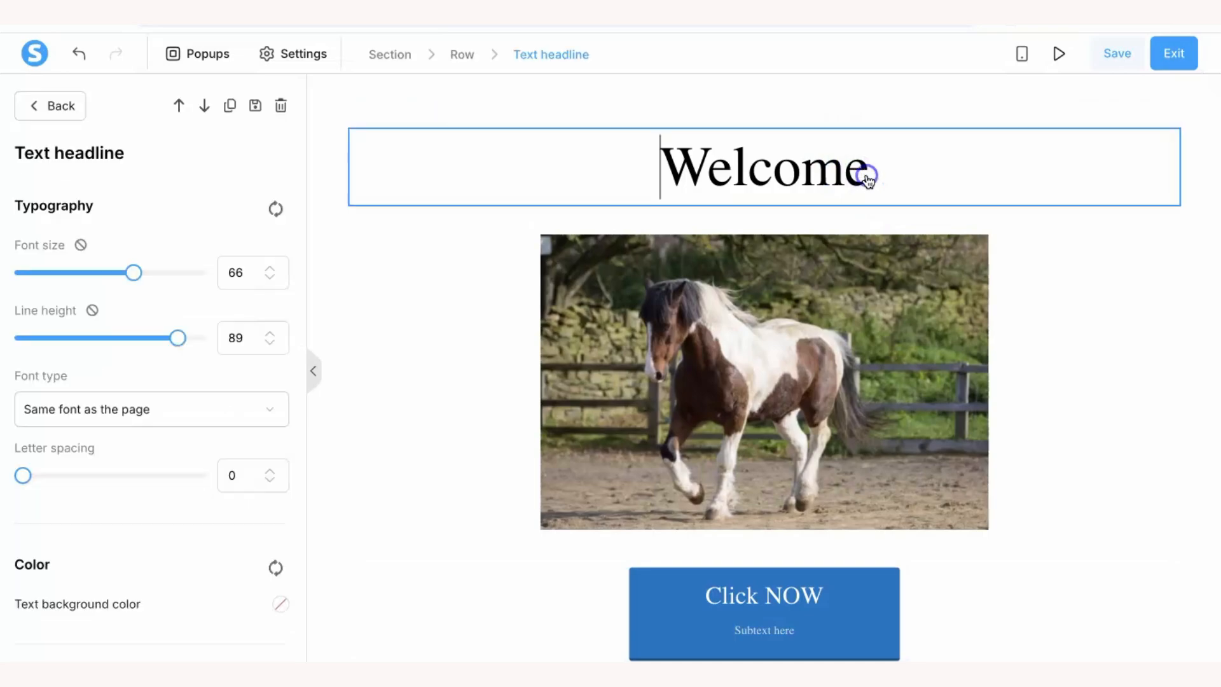
{"action": "type", "text": "2-"}
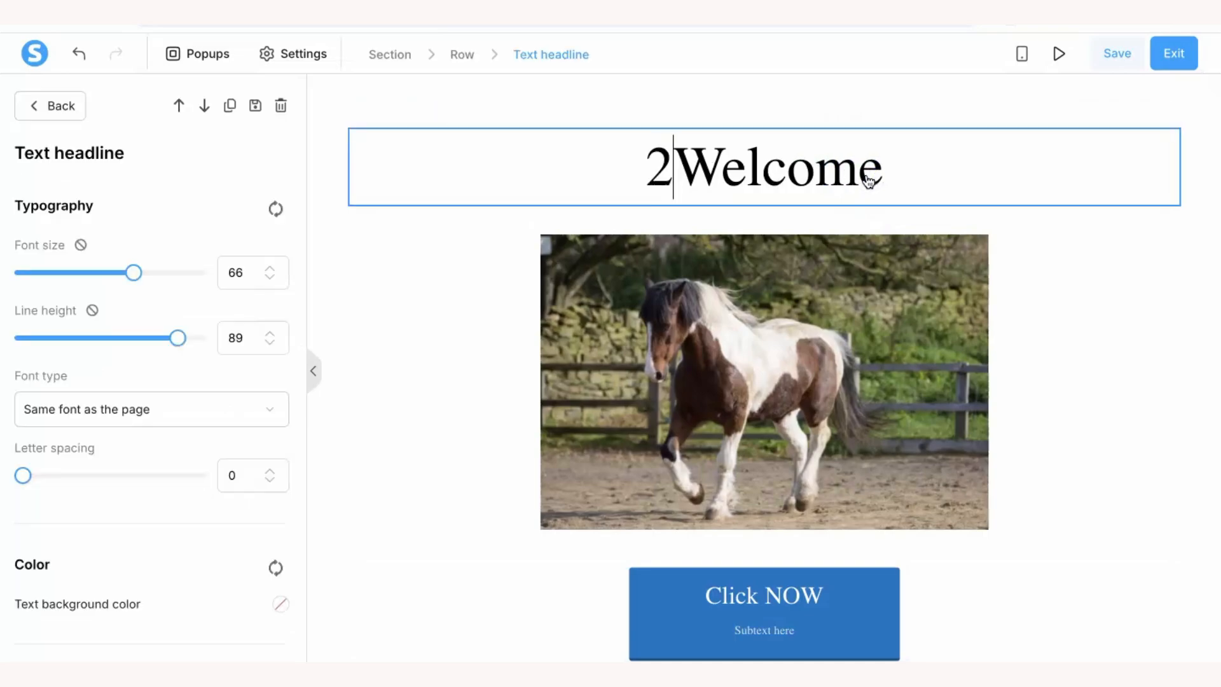
{"action": "left_click", "coordinate": [1143, 385]}
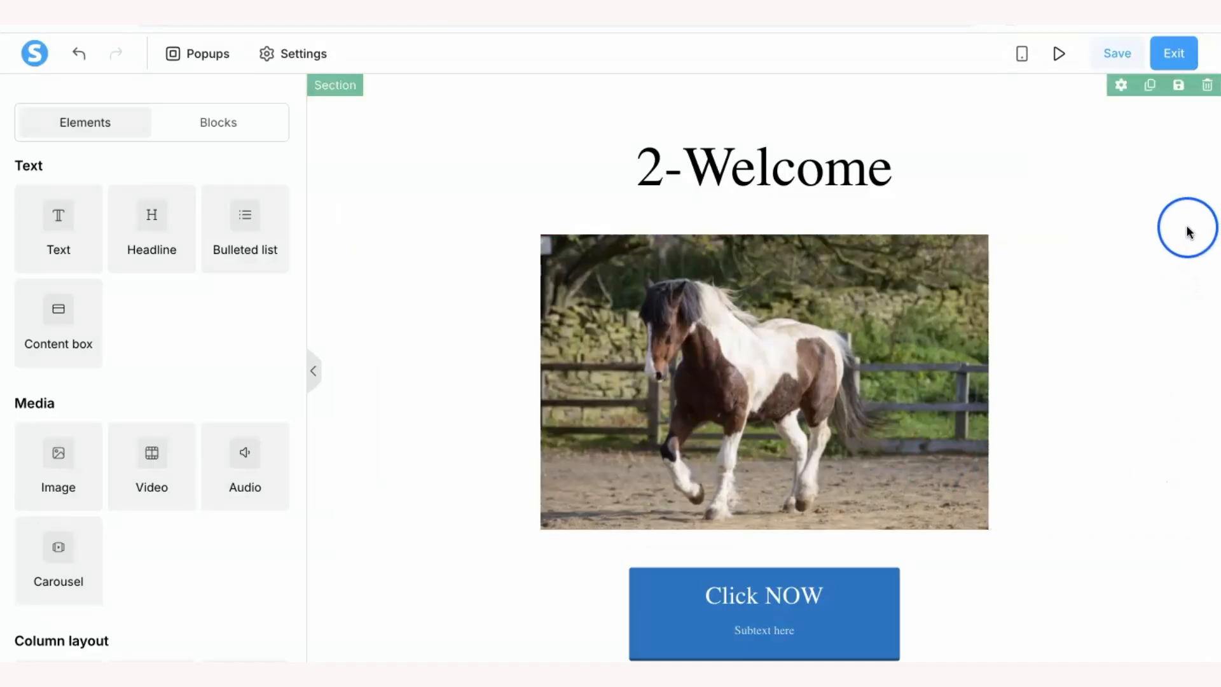
- Exit without saving and reopen the page, discarding unsaved changes so the headline reads 'Welcome'
{"action": "left_click", "coordinate": [1174, 59]}
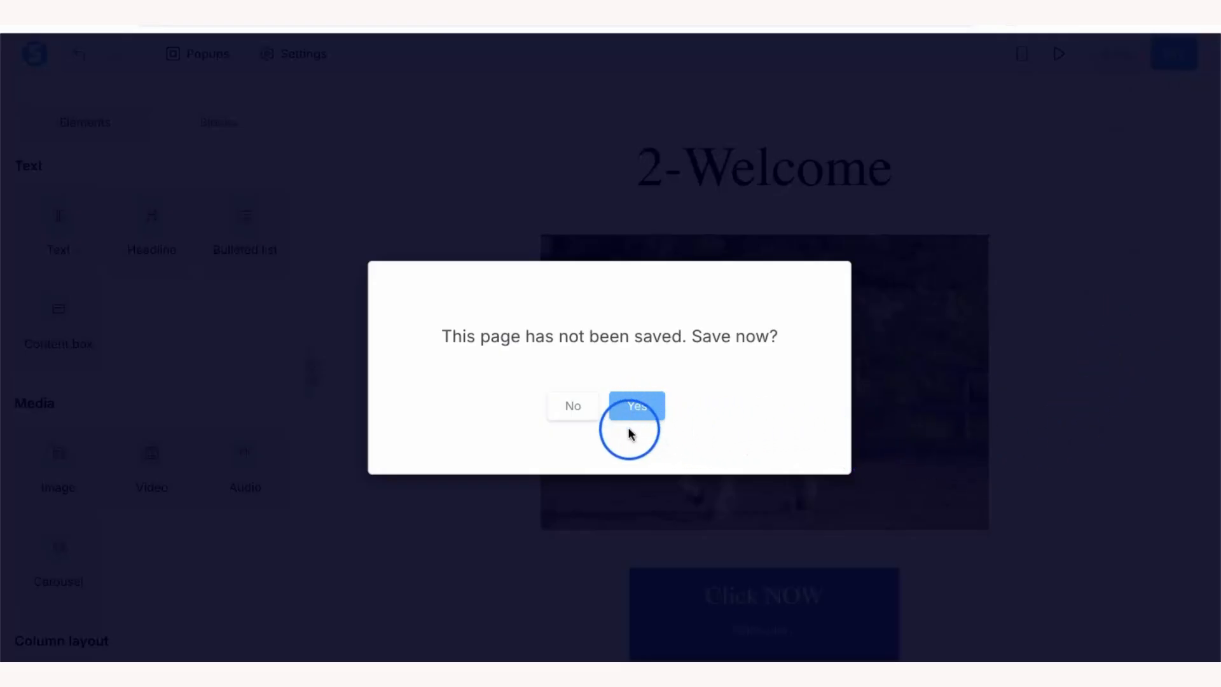
{"action": "left_click", "coordinate": [571, 409]}
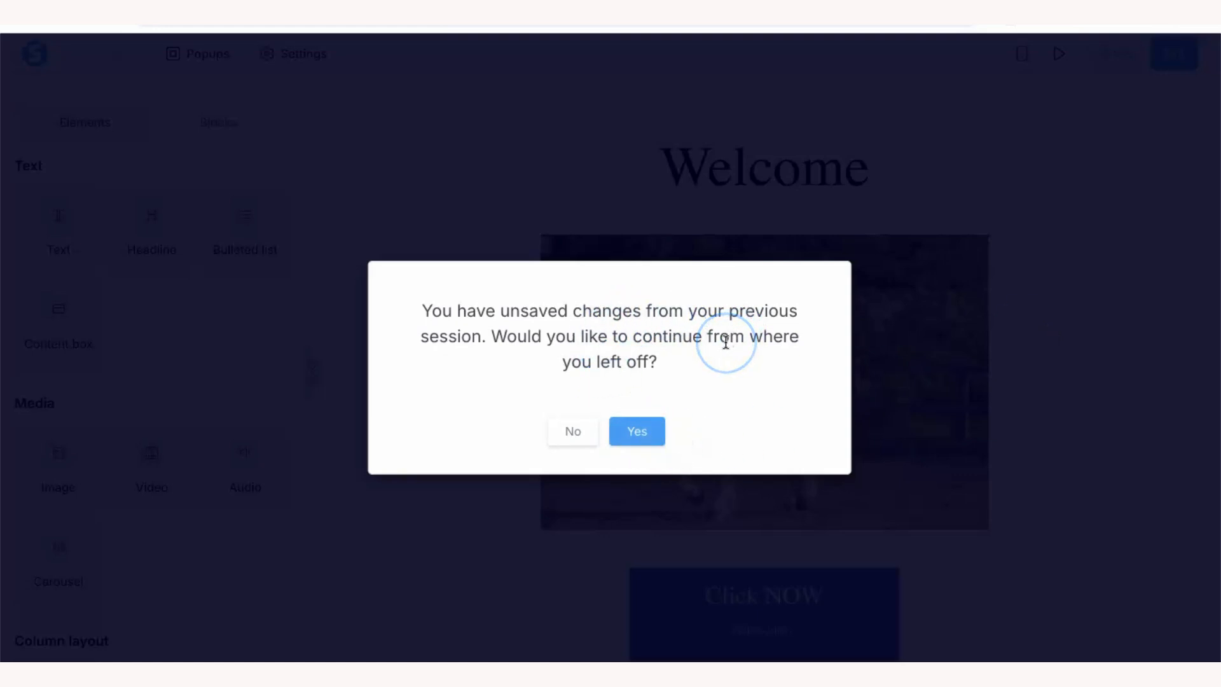
{"action": "left_click", "coordinate": [573, 432]}
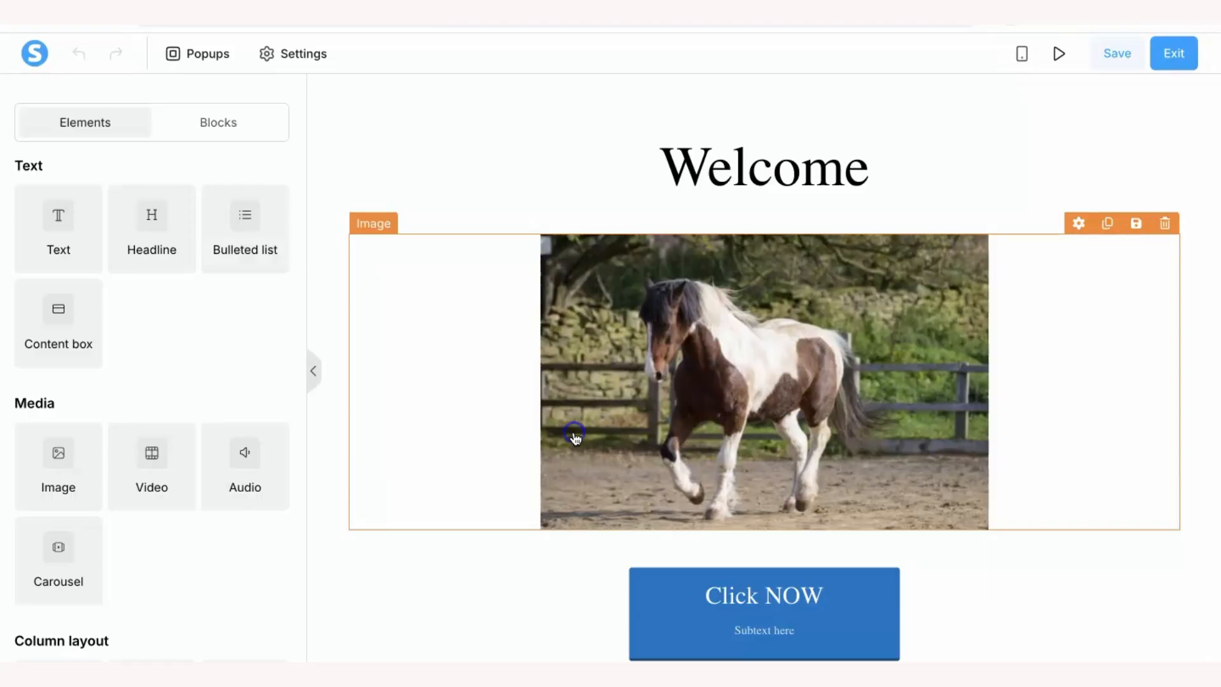
{"action": "left_click", "coordinate": [783, 172]}
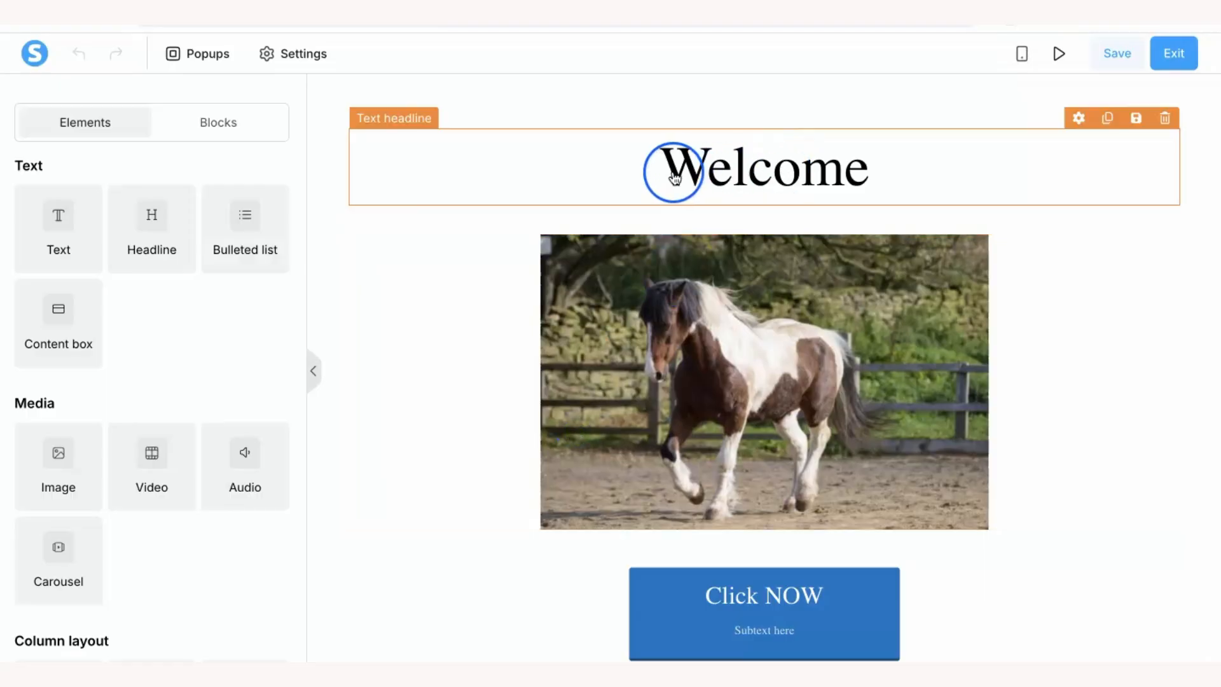